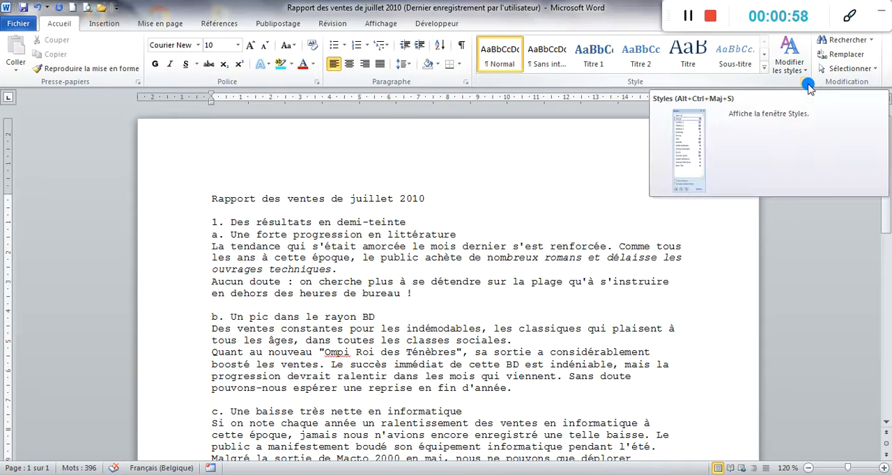
left_click(808, 83)
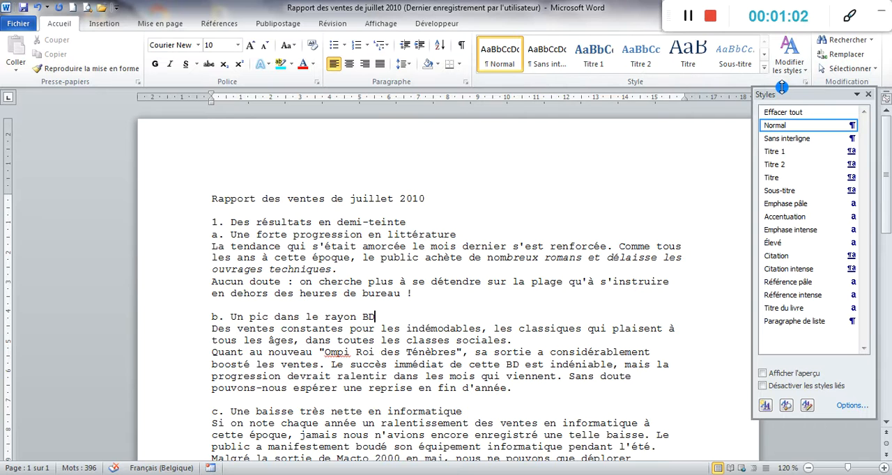
left_click(867, 94)
left_click(763, 68)
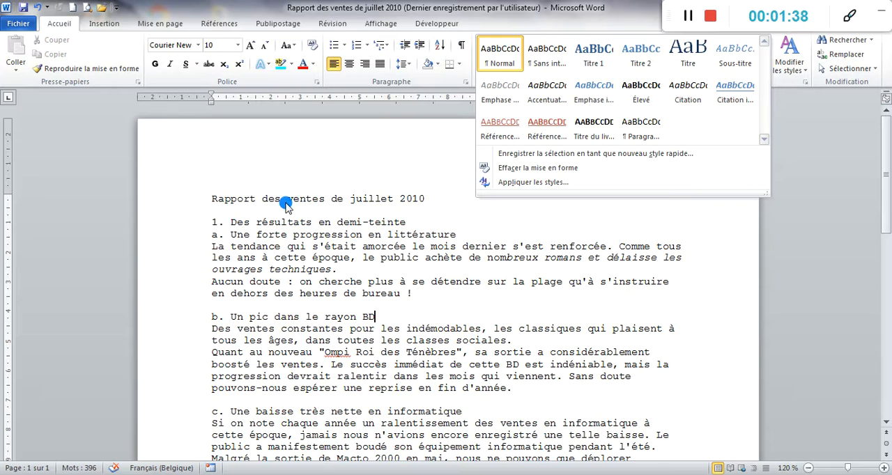
- Apply the Titre 1 style to the document title "Rapport des ventes de juillet 2010"
left_click(211, 199)
left_click_drag(212, 198, 447, 197)
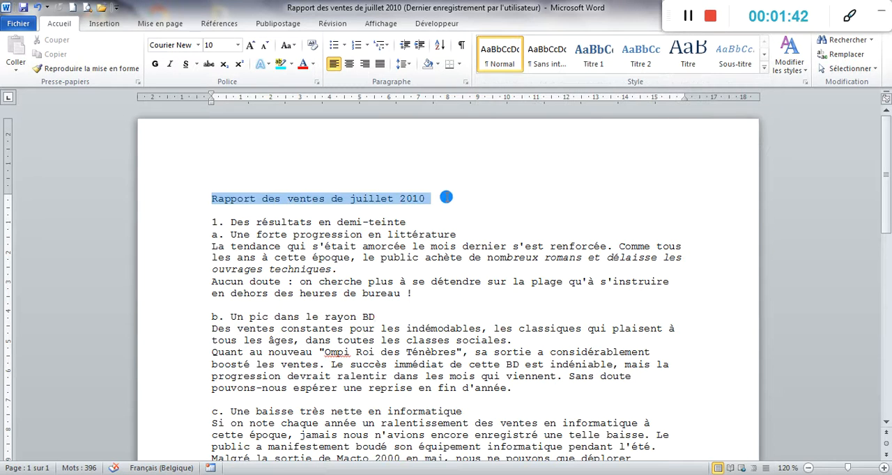
left_click(763, 66)
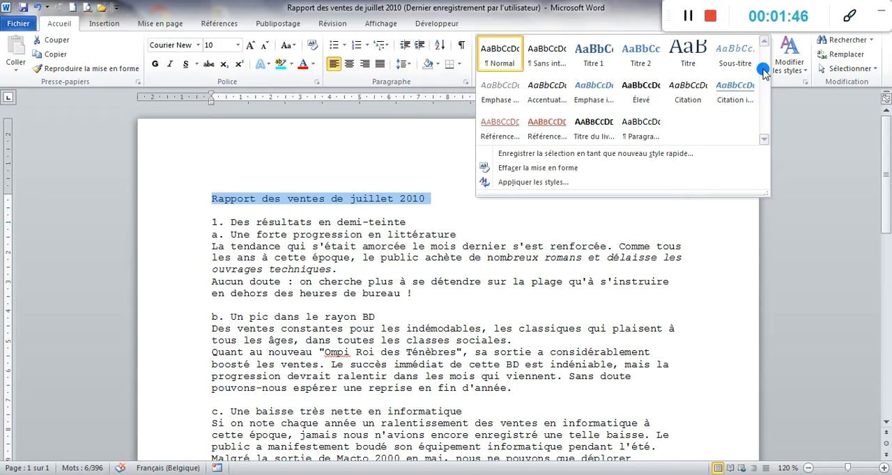
left_click(603, 61)
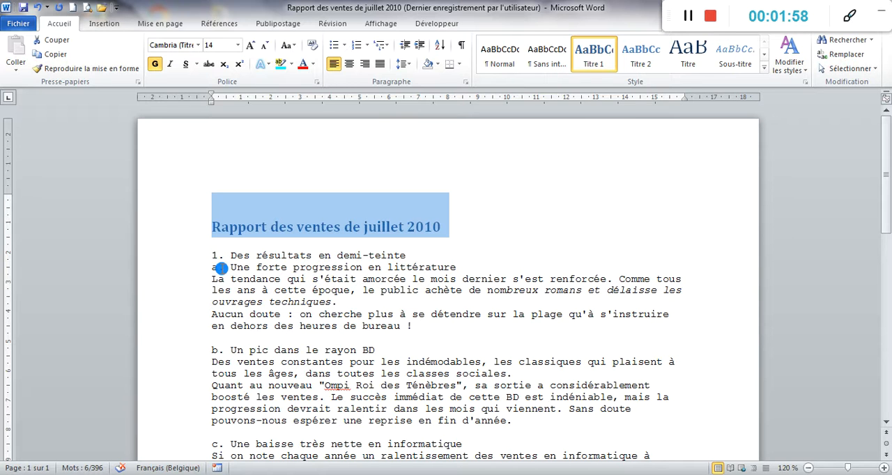
- Apply the Titre 2 style to the heading "1. Des résultats en demi-teinte"
scroll(310, 296, "down", 3)
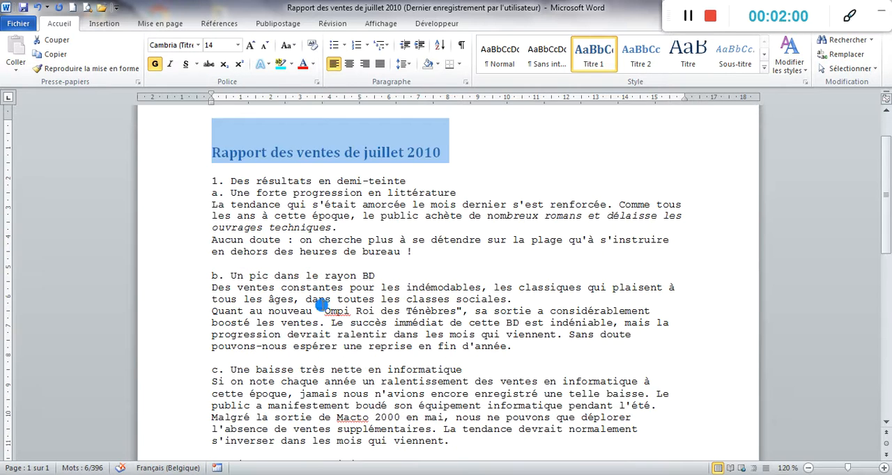
scroll(320, 305, "down", 4)
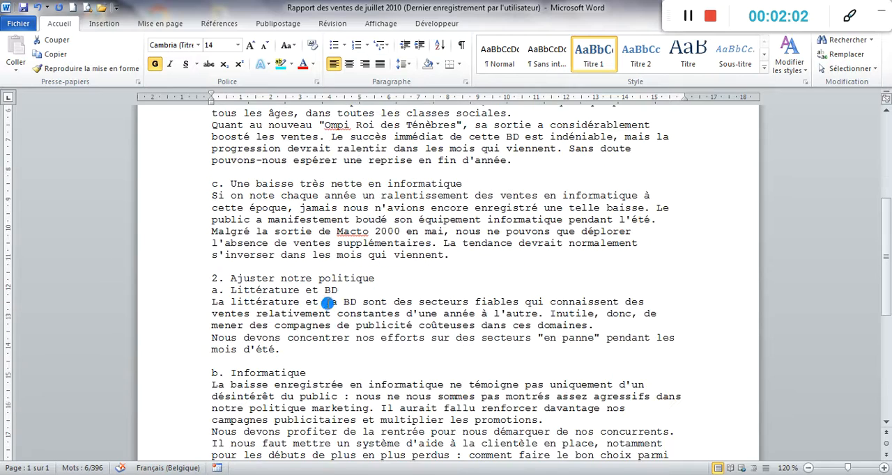
scroll(329, 302, "up", 7)
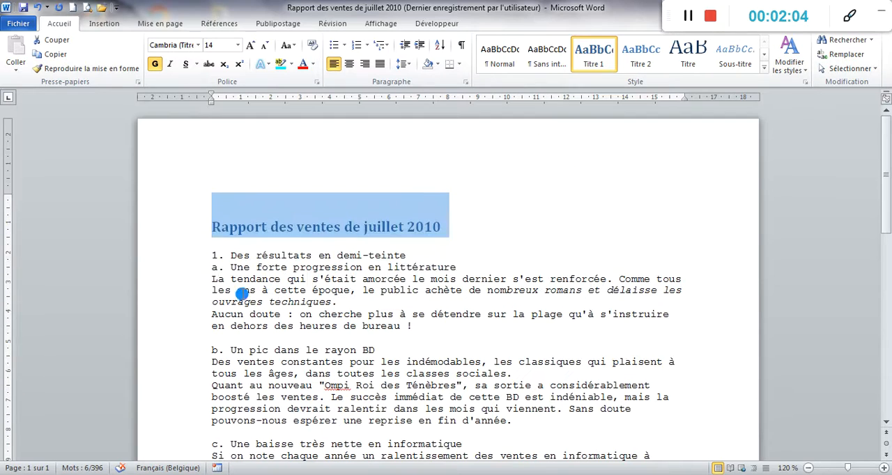
left_click_drag(412, 256, 209, 255)
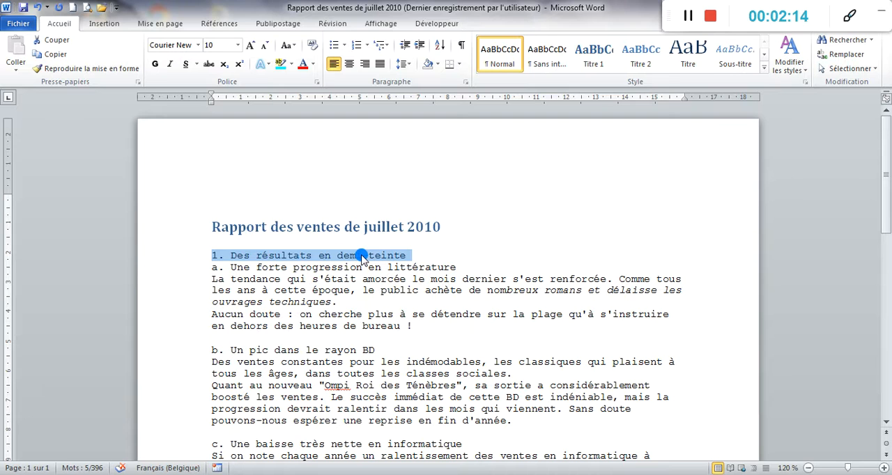
left_click(642, 63)
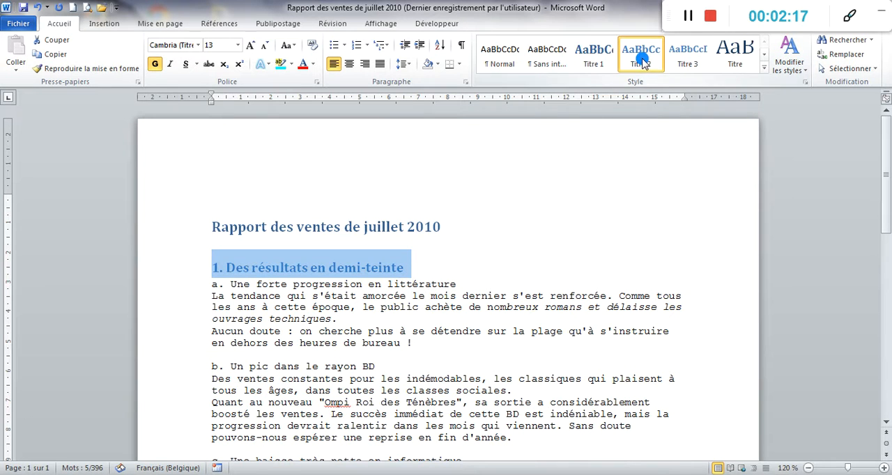
left_click(646, 119)
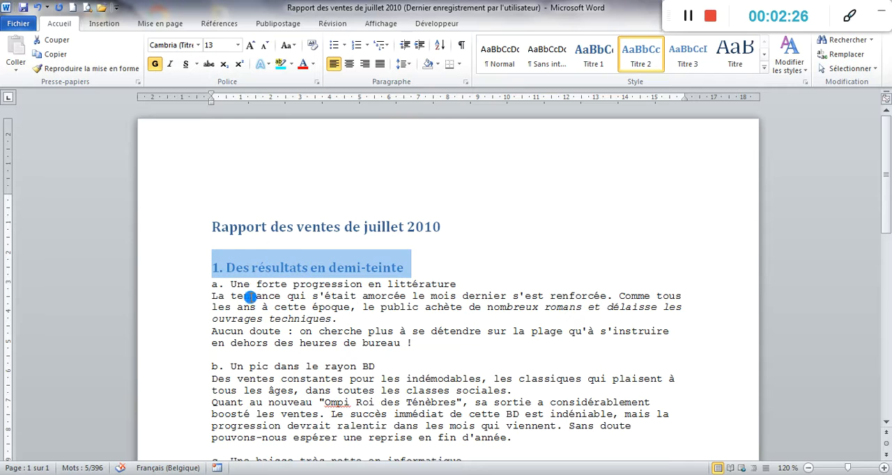
- Apply the Titre 3 style to the subheading "a. Une forte progression en littérature"
left_click_drag(209, 284, 451, 286)
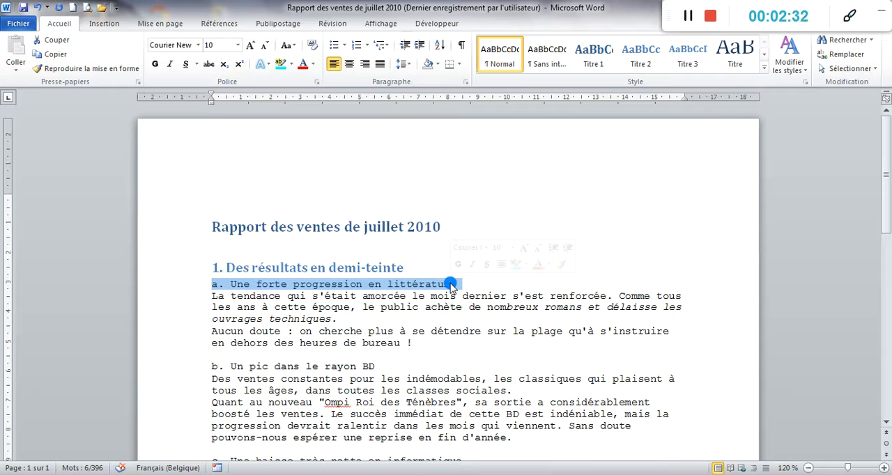
left_click(682, 63)
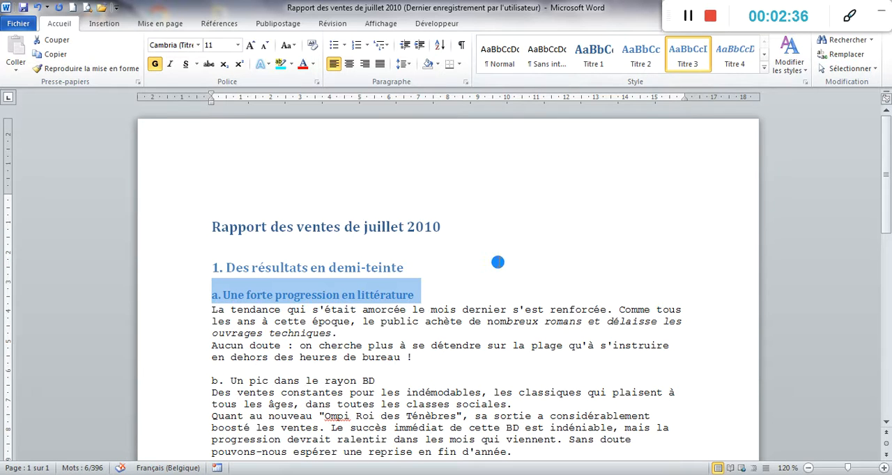
left_click(453, 301)
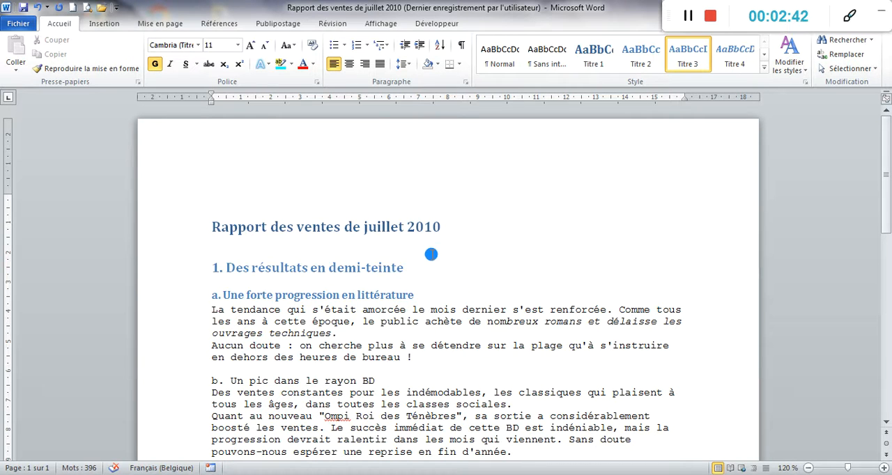
- Apply the Titre 3 style to the subheadings "b. Un pic dans le rayon BD" and "c. Une baisse très nette en informatique"
scroll(431, 254, "down", 1)
scroll(433, 256, "down", 1)
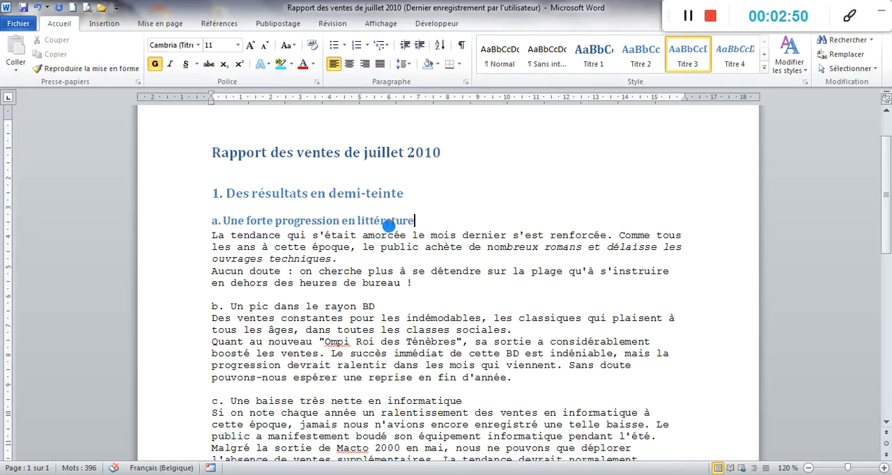
left_click_drag(378, 307, 211, 306)
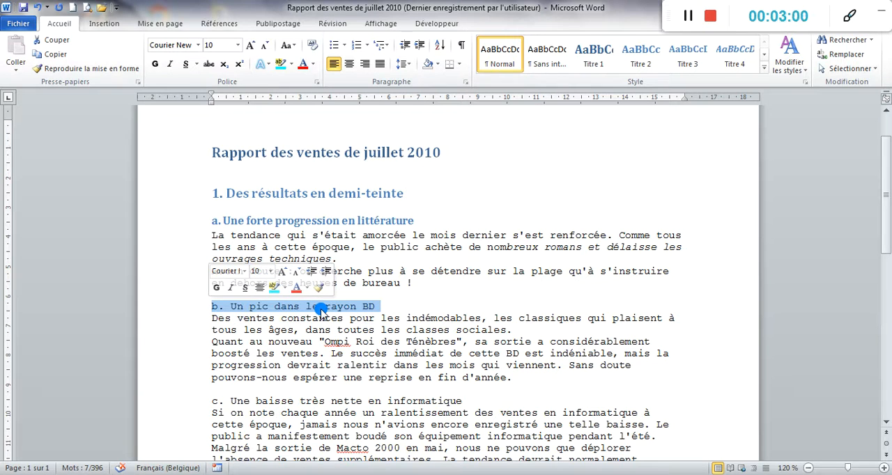
left_click(687, 53)
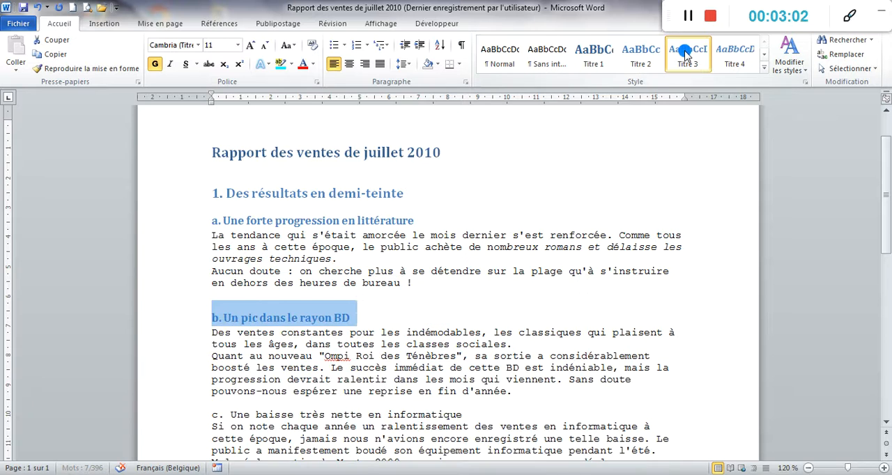
scroll(531, 199, "down", 3)
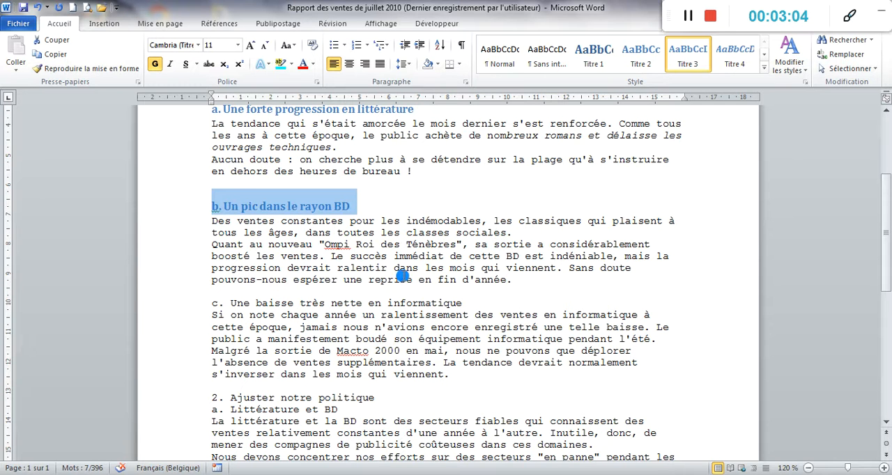
left_click_drag(484, 303, 218, 301)
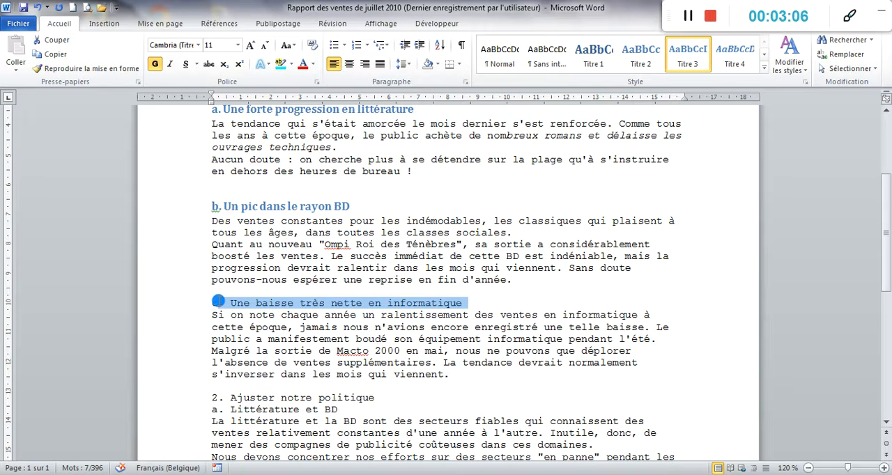
left_click(693, 56)
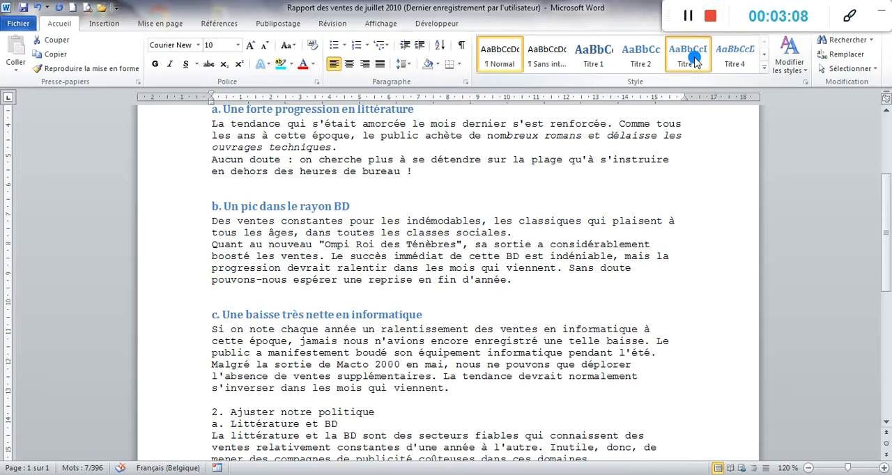
- Apply the Titre 2 style to the heading "2. Ajuster notre politique"
scroll(630, 133, "down", 2)
left_click_drag(378, 337, 212, 338)
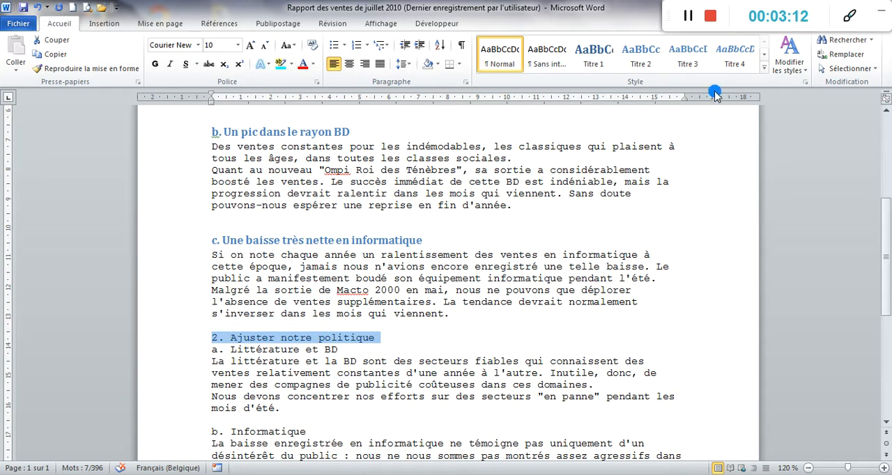
left_click(659, 55)
- Apply the Titre 3 style to section 2's subheadings "a. Littérature et BD", "b. Informatique" and "c. Livres d'occasion"
scroll(478, 253, "down", 3)
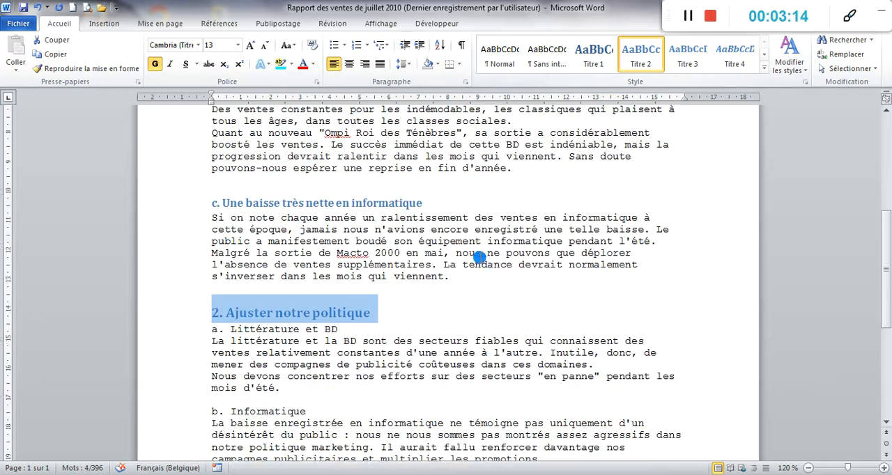
left_click(202, 255)
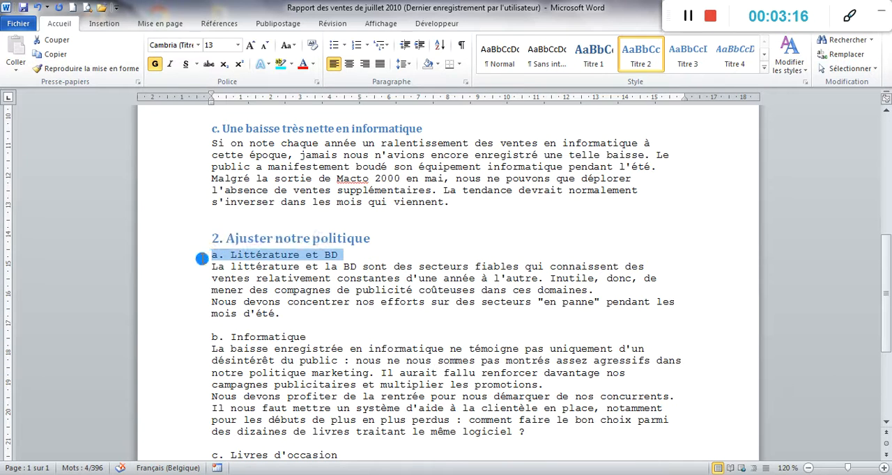
left_click(683, 56)
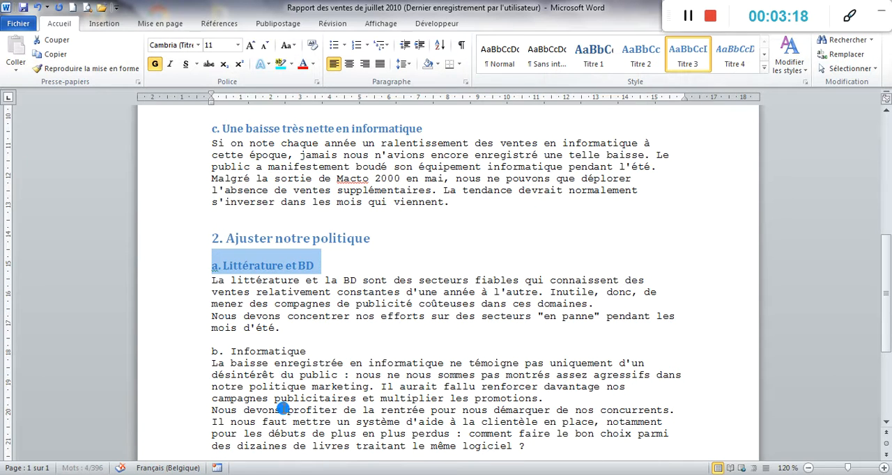
left_click_drag(313, 351, 204, 351)
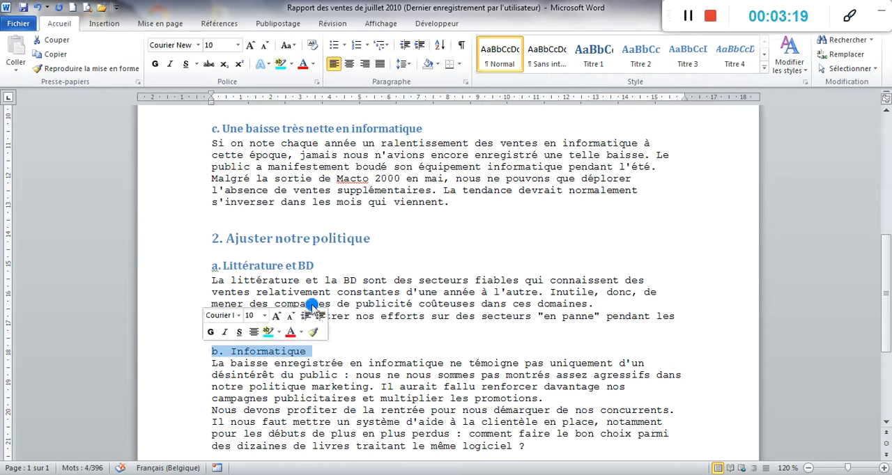
left_click(687, 59)
scroll(562, 177, "down", 6)
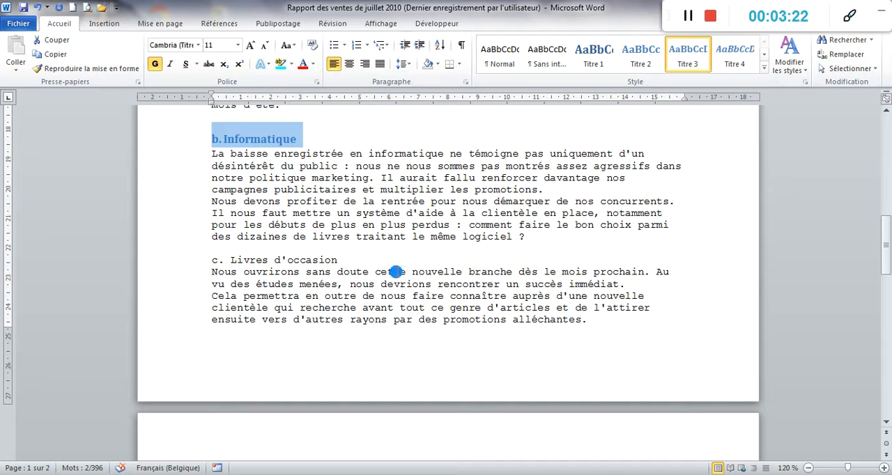
left_click_drag(342, 255, 209, 254)
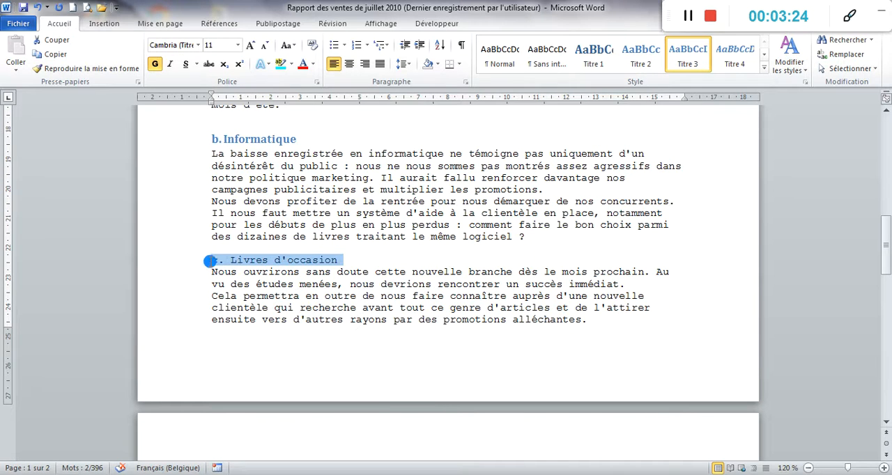
left_click(679, 56)
scroll(574, 193, "down", 6)
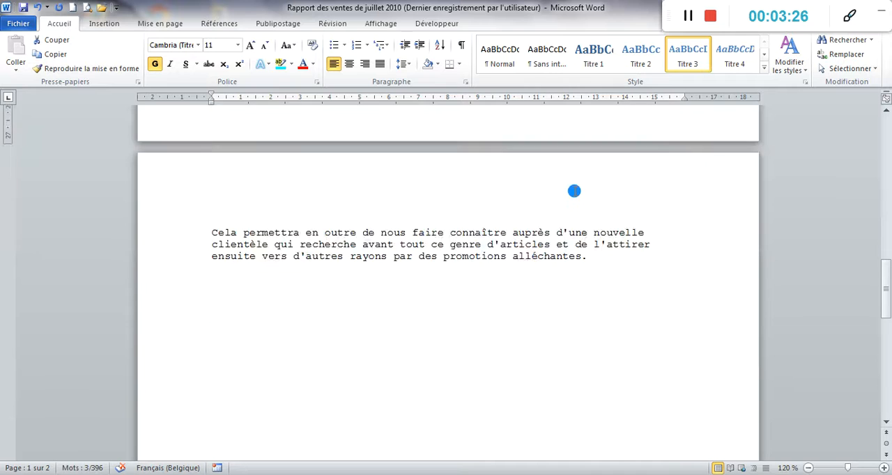
scroll(573, 194, "up", 20)
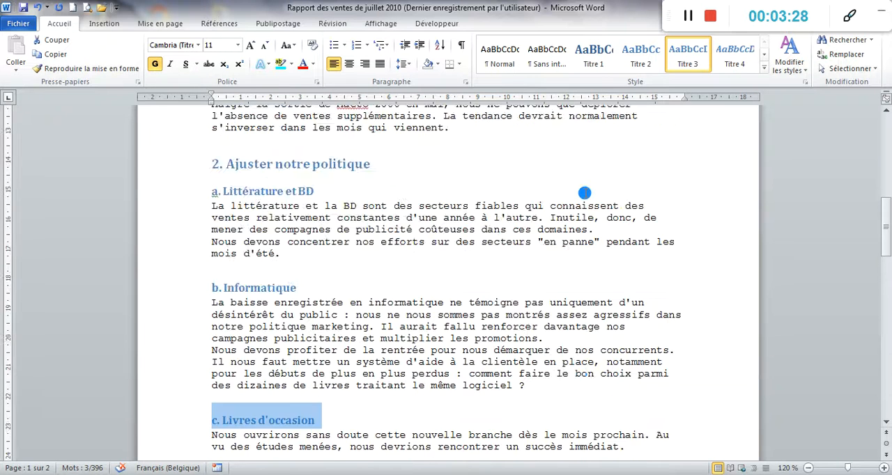
scroll(588, 178, "up", 5)
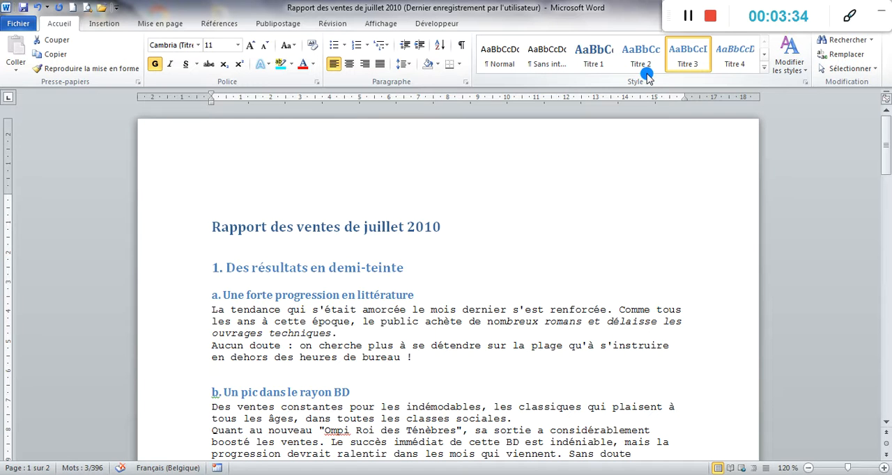
left_click(687, 18)
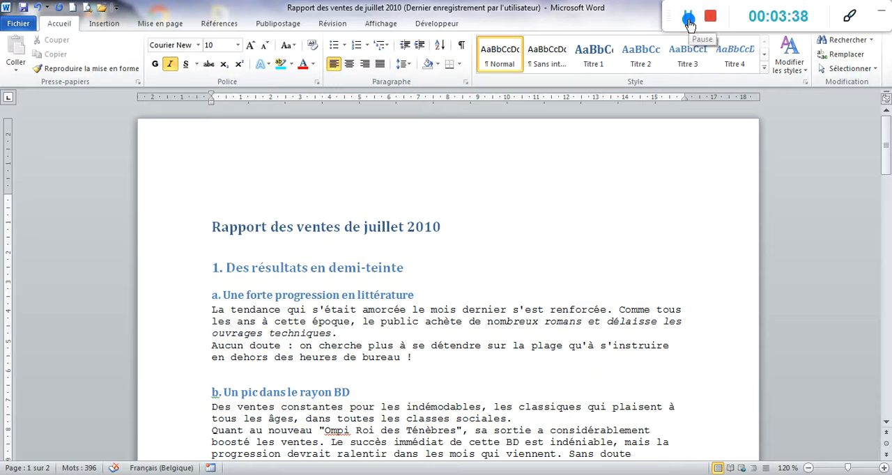
left_click(688, 21)
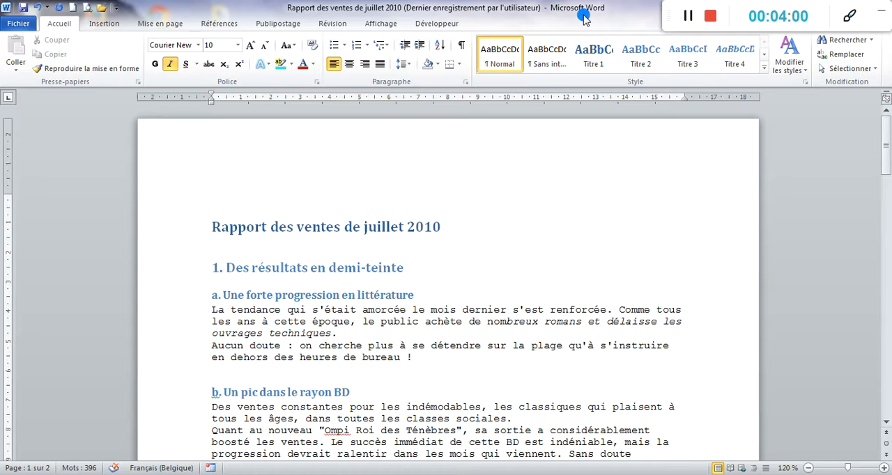
- Switch the document to the Plan (outline) view and look through its heading structure
left_click(380, 24)
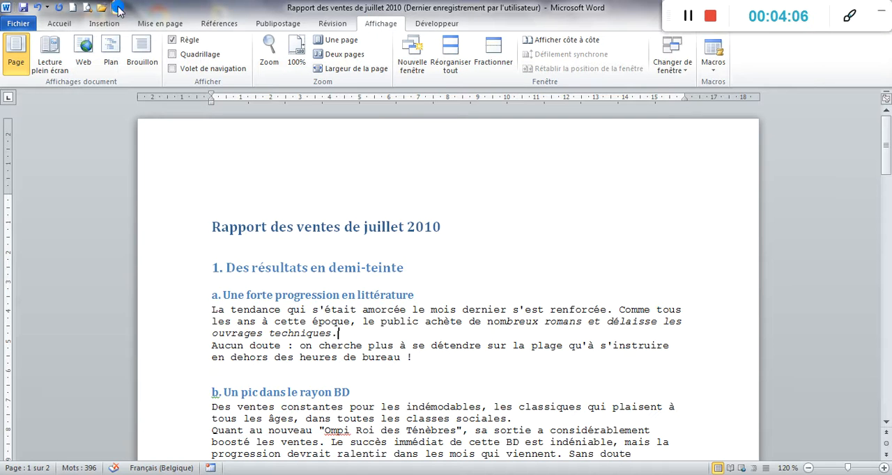
left_click(114, 61)
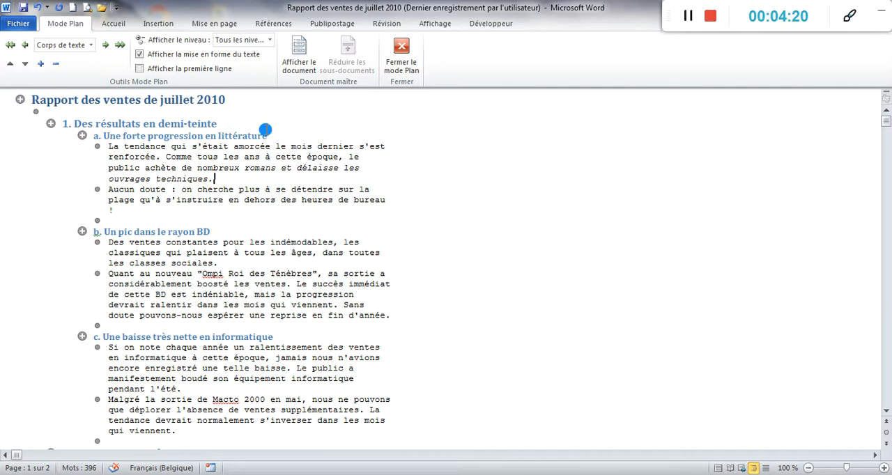
scroll(259, 173, "down", 3)
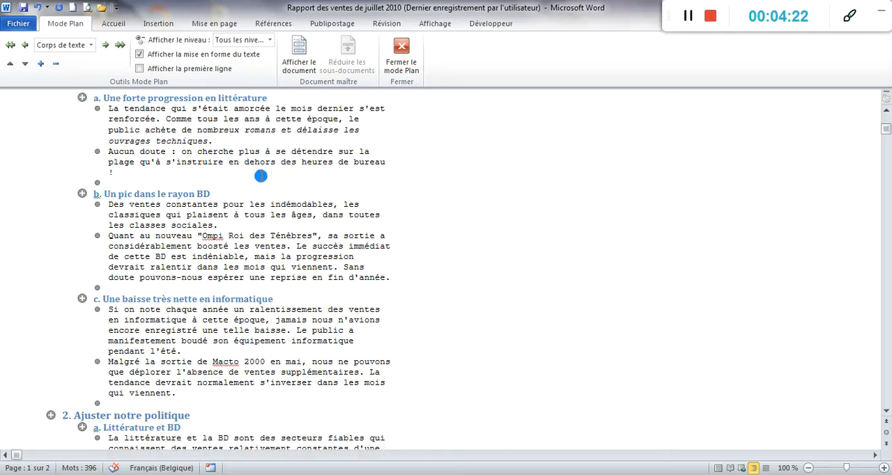
- Finish reviewing the report's headings in the outline and return the document to the Page view
scroll(261, 182, "down", 5)
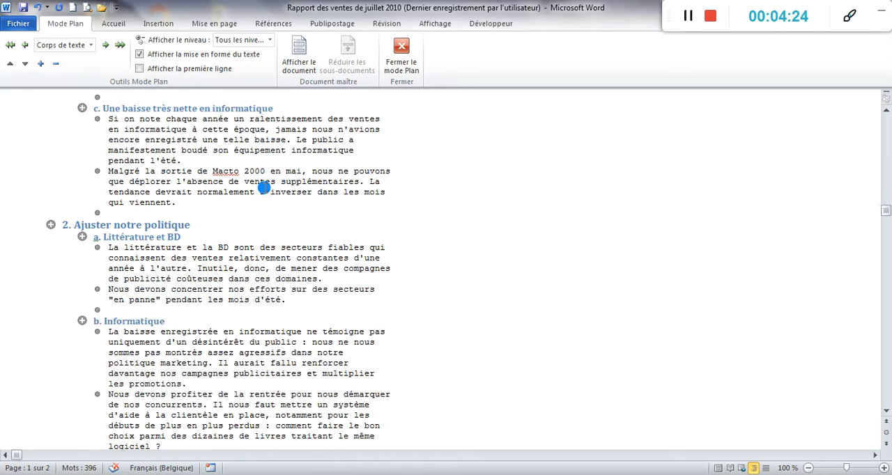
scroll(264, 190, "up", 4)
scroll(264, 189, "up", 4)
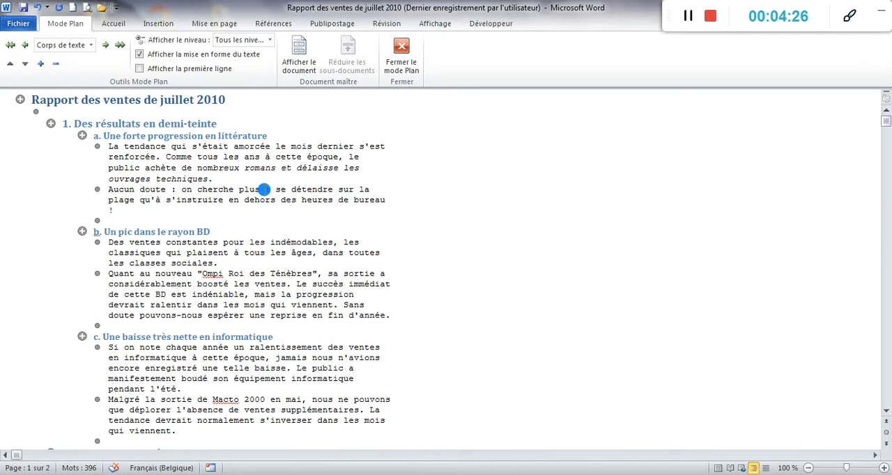
left_click(687, 17)
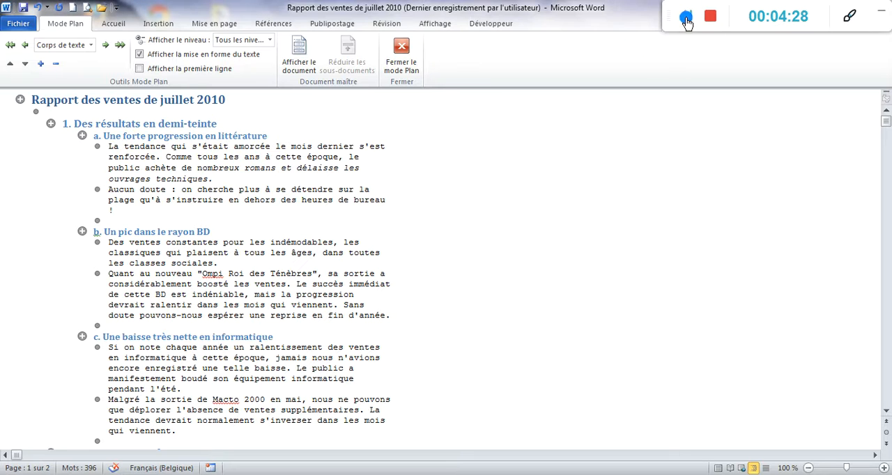
left_click(719, 468)
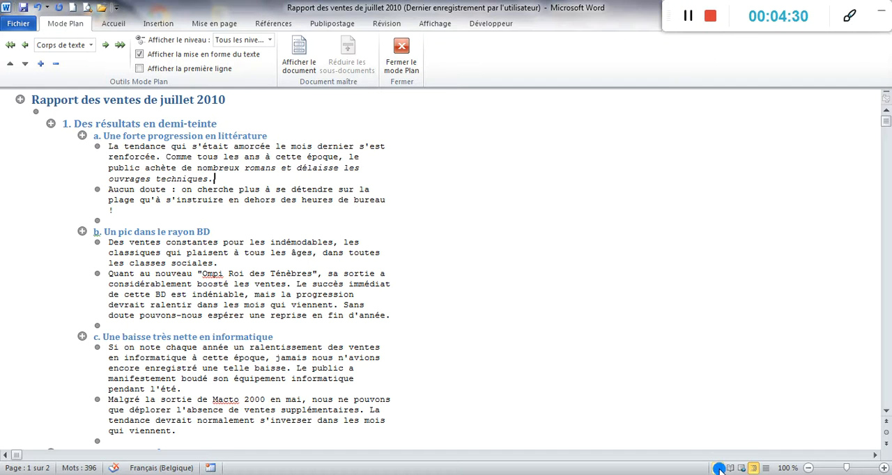
left_click(719, 468)
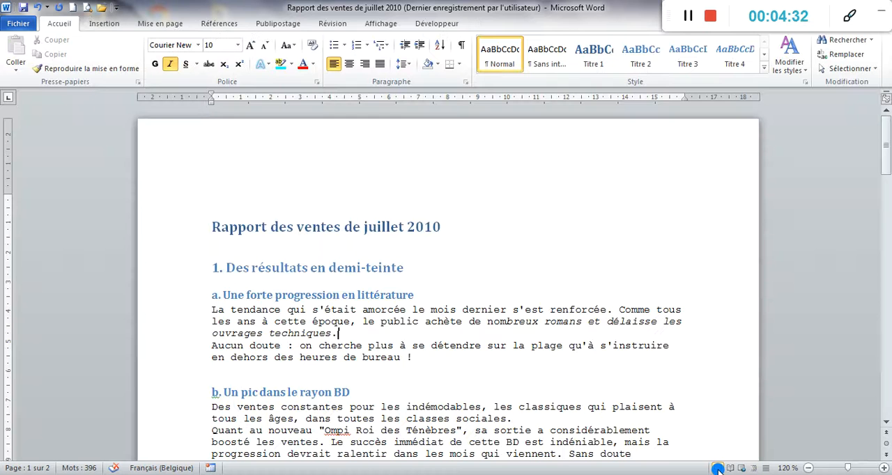
- Show the navigation pane, use it to jump to "a. Littérature et BD" and "2. Ajuster notre politique", and look through the report
left_click(382, 24)
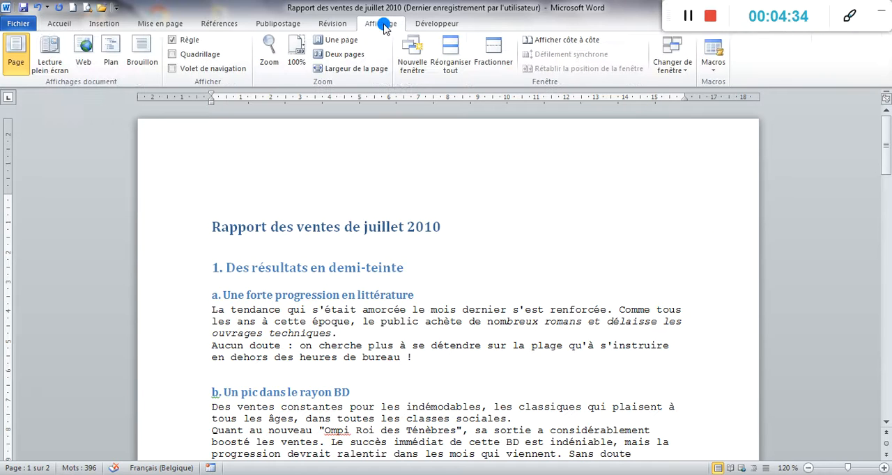
left_click(222, 69)
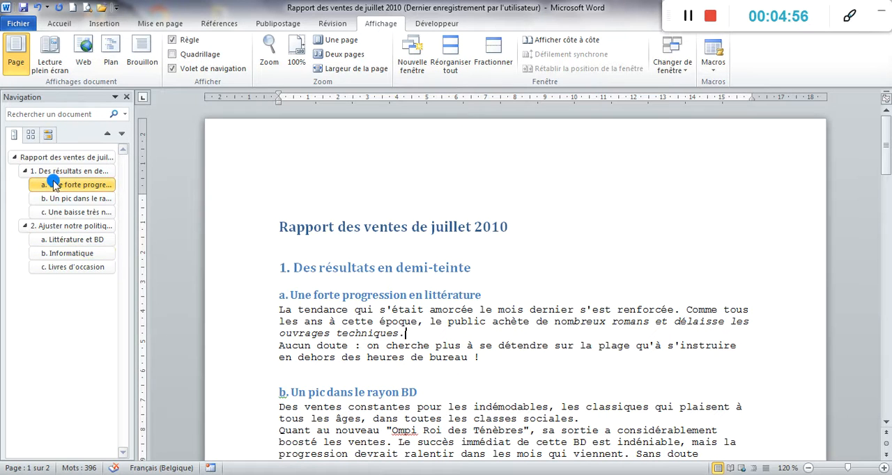
left_click(73, 239)
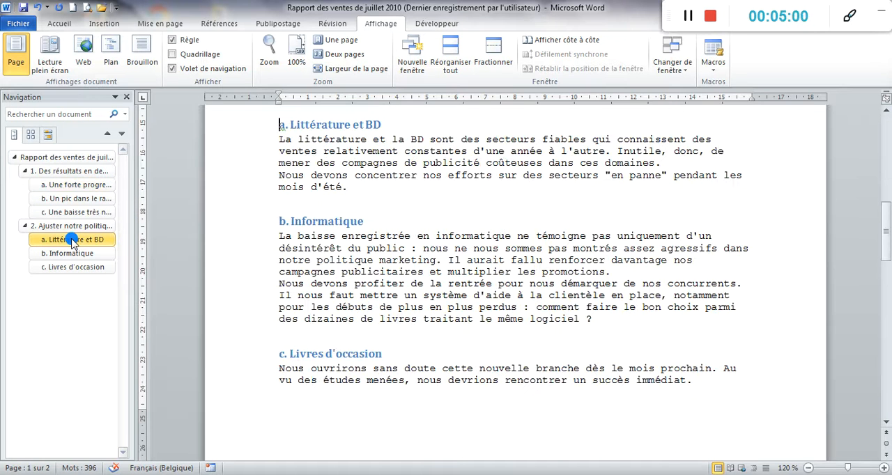
left_click(70, 227)
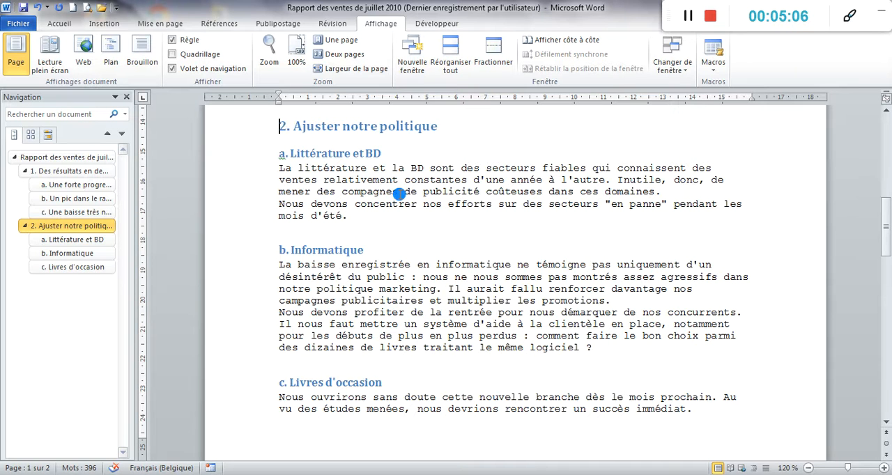
scroll(399, 195, "down", 10)
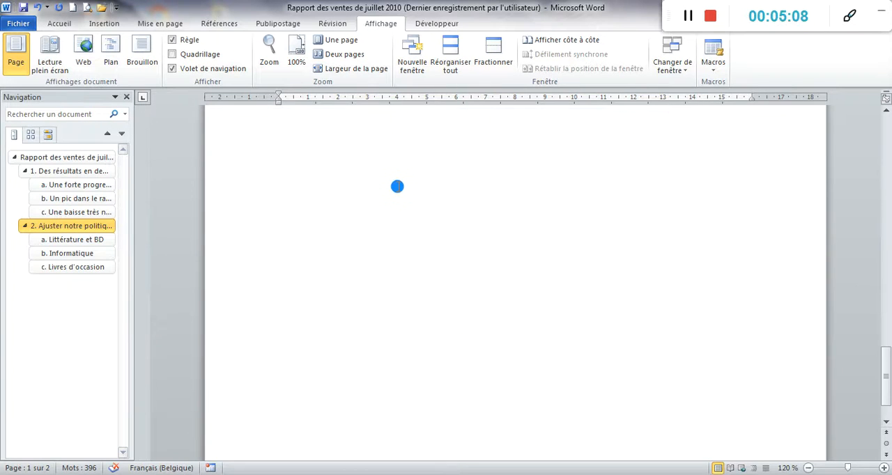
scroll(390, 184, "up", 10)
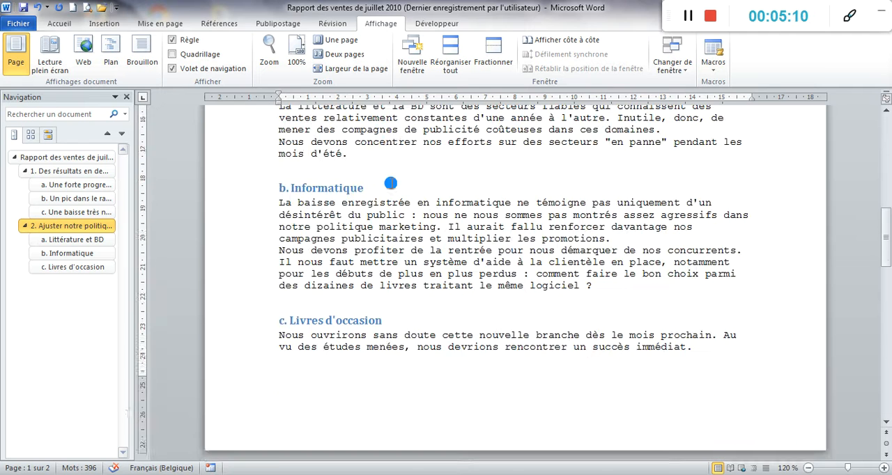
scroll(390, 182, "up", 10)
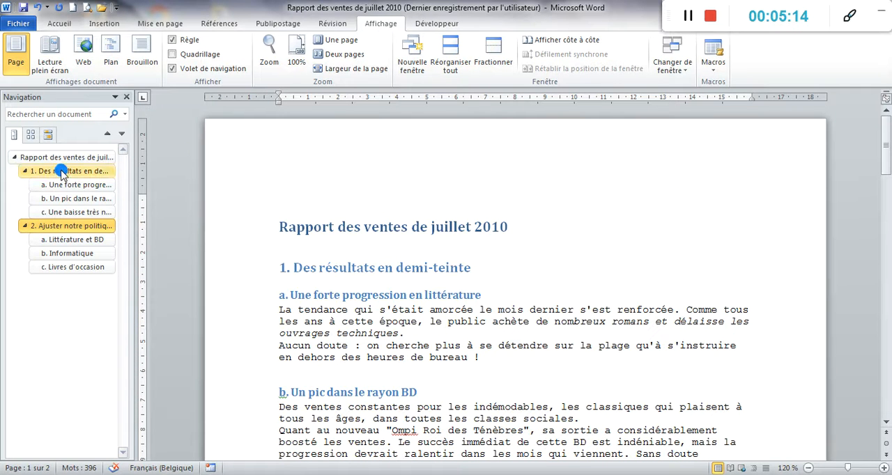
- Close the navigation pane and switch to the recipe document recettes_start (3)
left_click(126, 97)
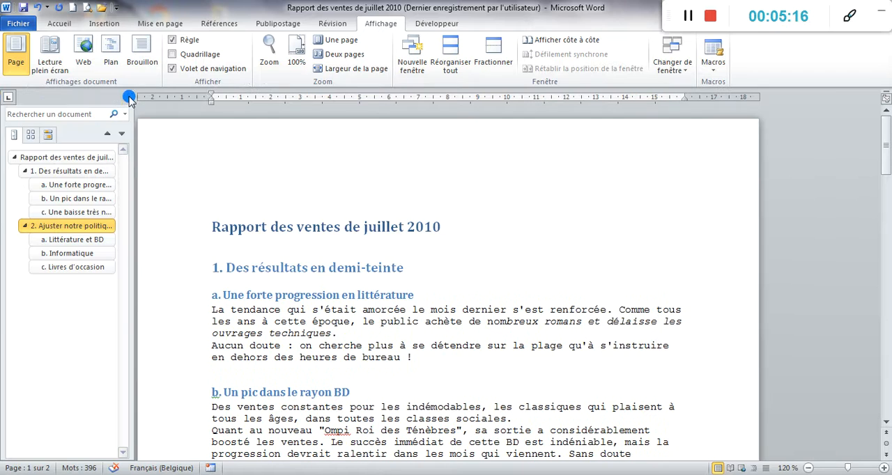
left_click(185, 69)
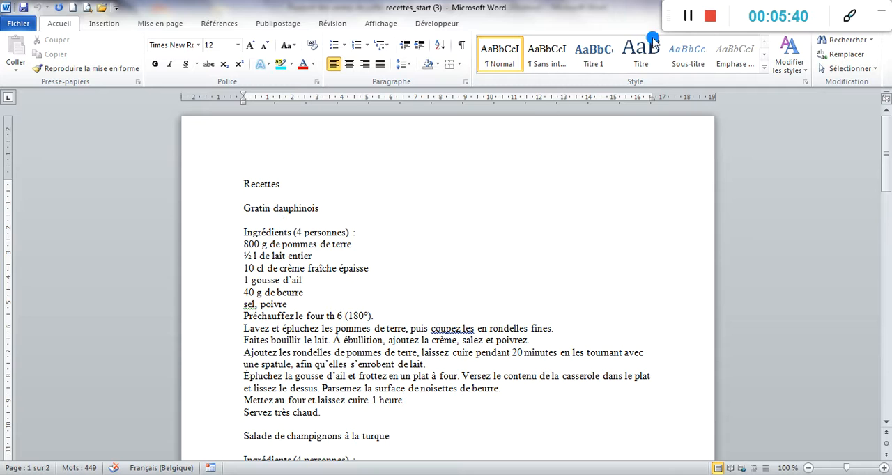
left_click(686, 16)
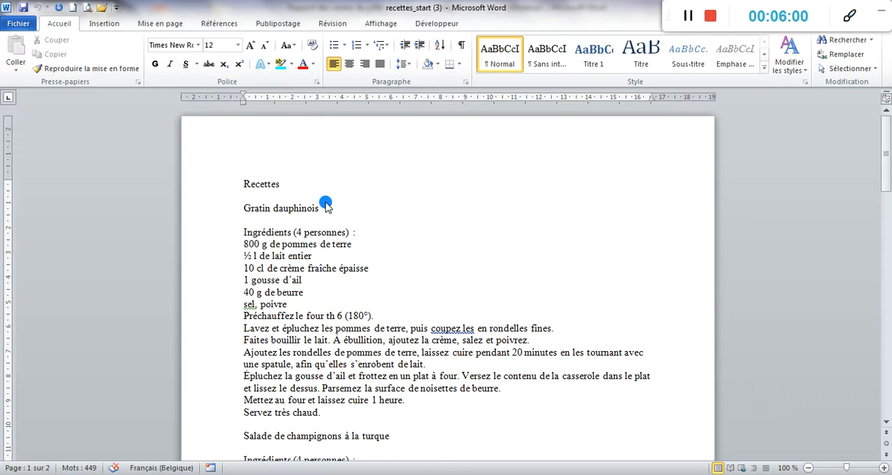
- Set the line spacing of the whole recipe document to 1,5 ligne, with 0 pt spacing before its paragraphs
left_click(241, 183)
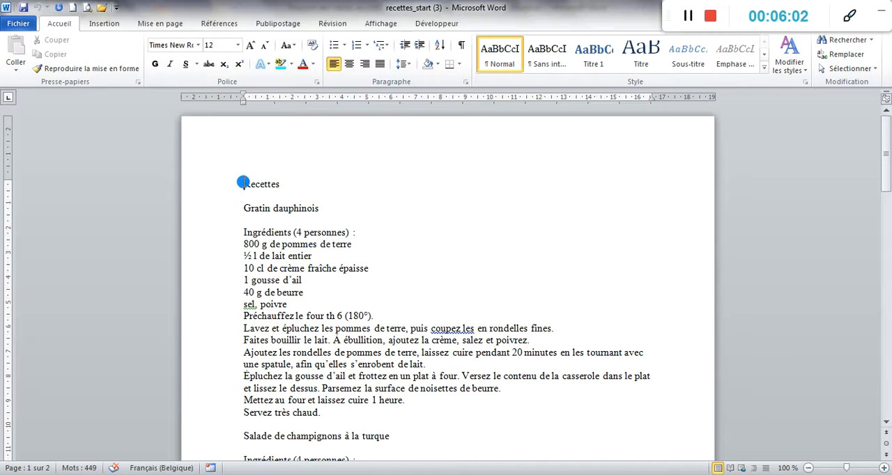
key("ctrl+a")
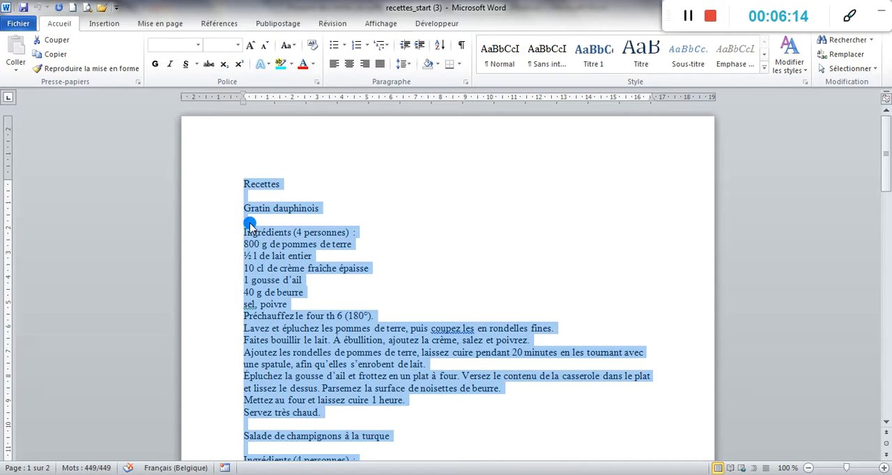
left_click(465, 81)
left_click(733, 251)
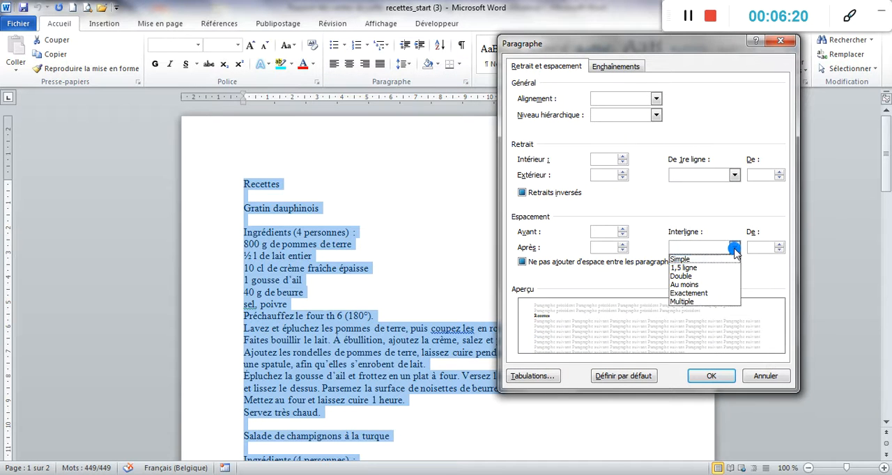
left_click(709, 265)
left_click(628, 231)
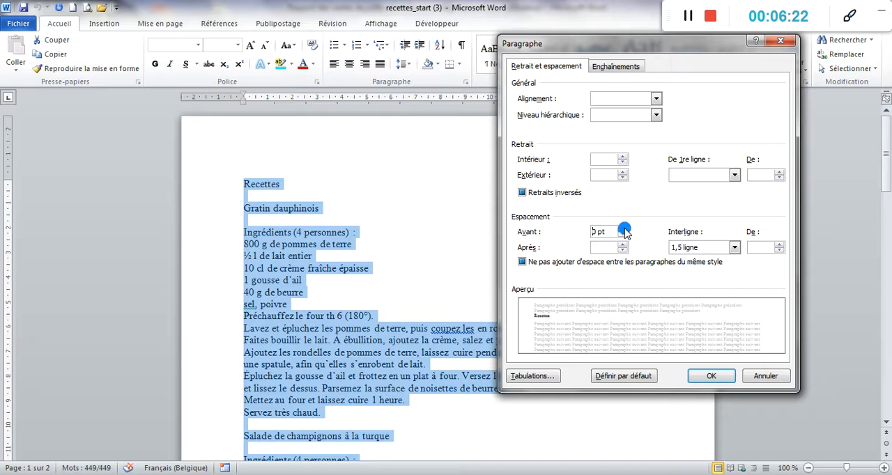
left_click(623, 244)
left_click(714, 377)
left_click(684, 20)
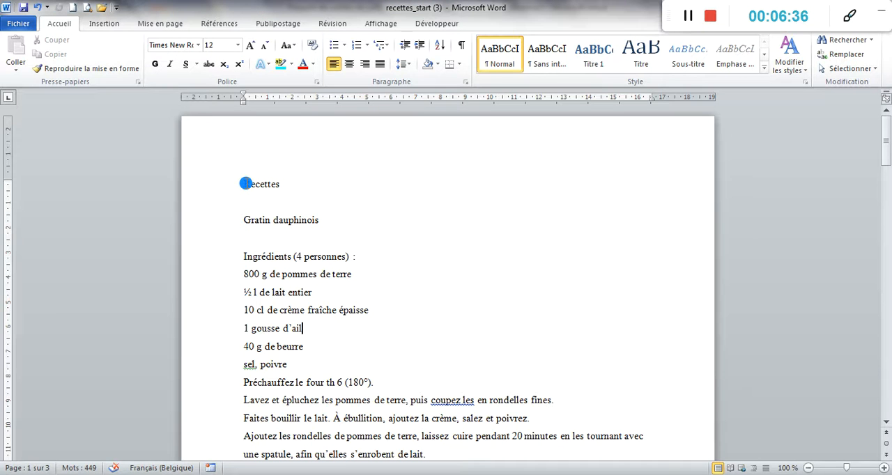
- Center the title "Recettes" and put a box border around its paragraph
double_click(268, 182)
left_click(349, 64)
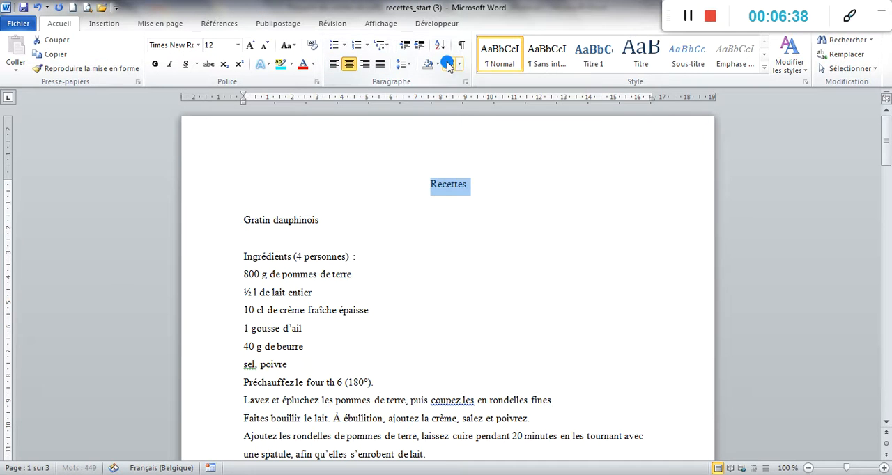
left_click(458, 64)
left_click(472, 168)
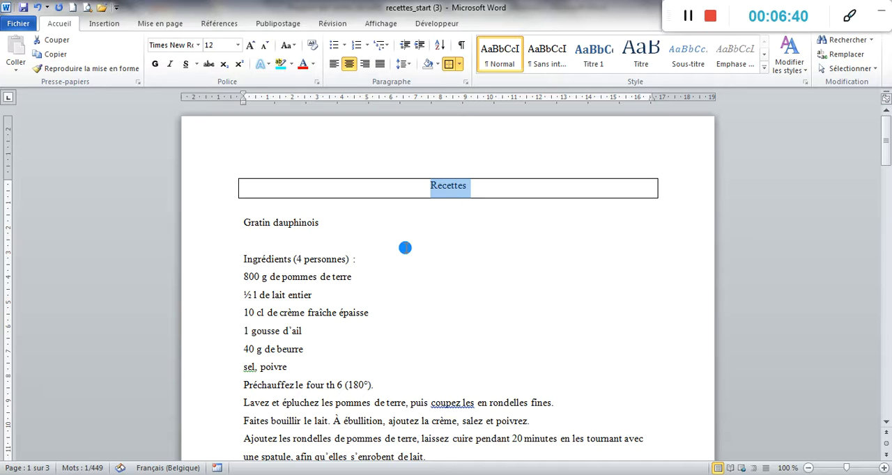
left_click(376, 244)
- Look through the recipes and apply the Titre 1 style to the recipe name "Gratin dauphinois"
scroll(403, 227, "down", 8)
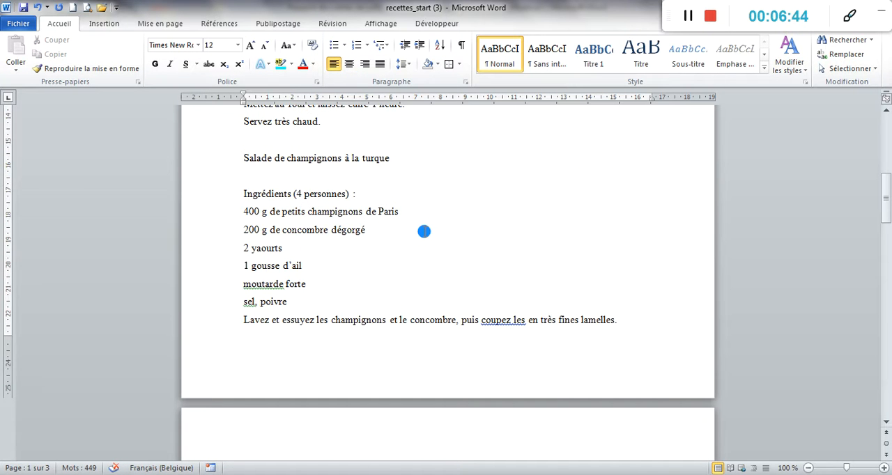
scroll(429, 243, "down", 6)
scroll(430, 233, "down", 5)
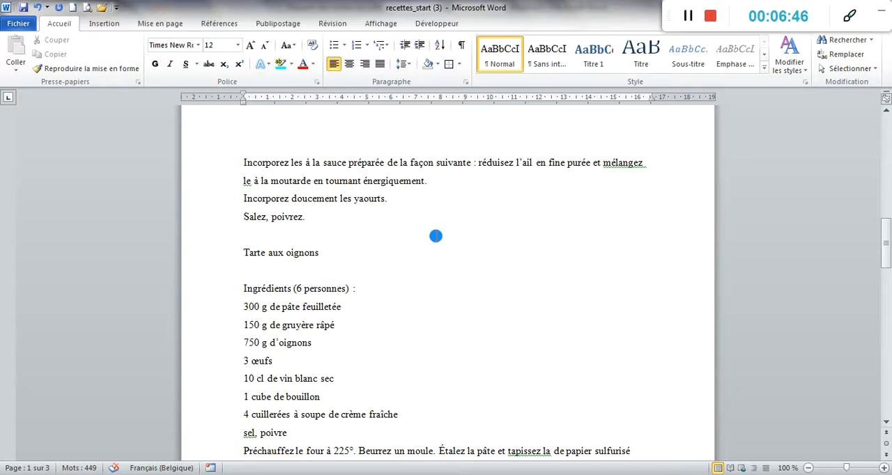
scroll(438, 236, "down", 3)
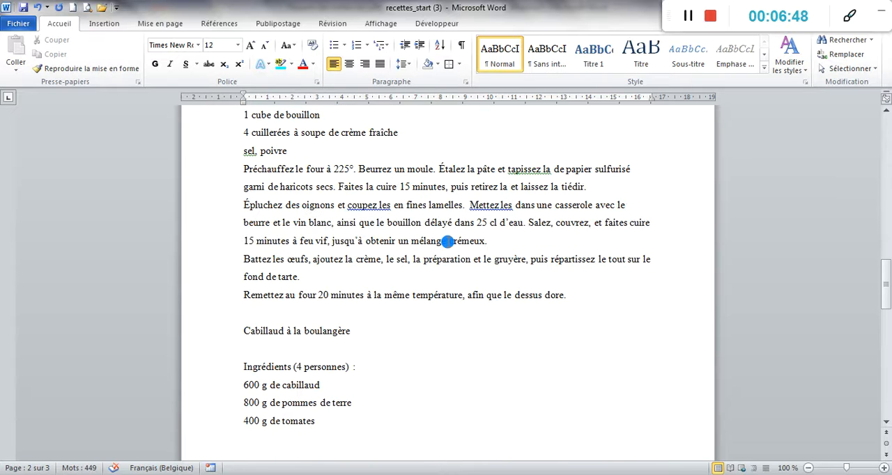
scroll(466, 284, "up", 12)
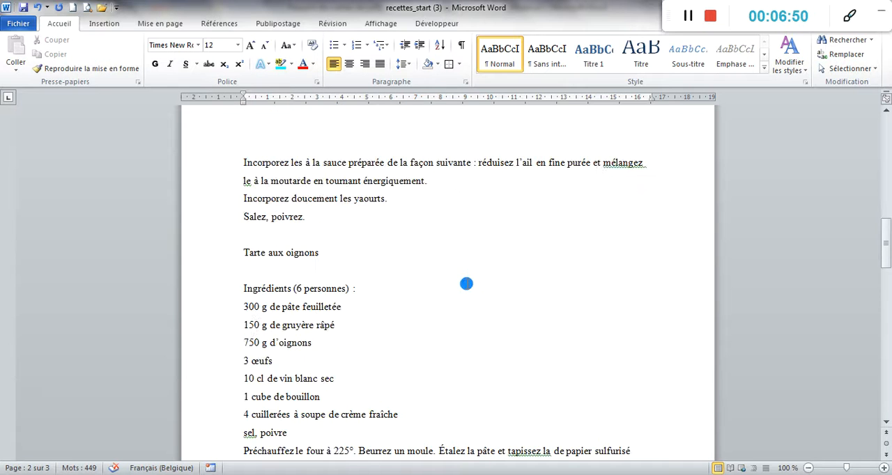
scroll(467, 268, "up", 4)
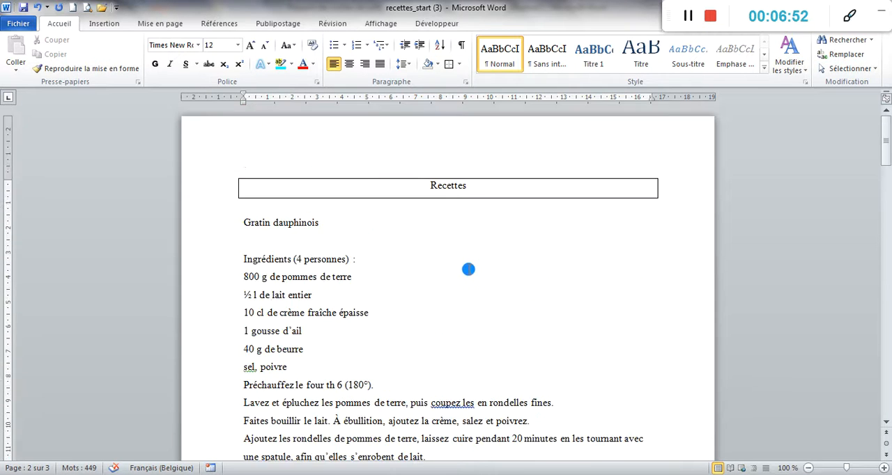
left_click_drag(320, 222, 243, 223)
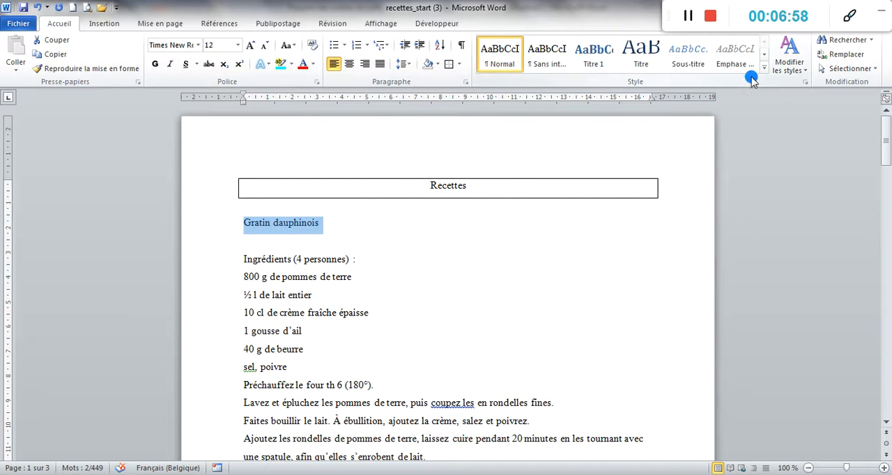
left_click(591, 60)
- Apply the Titre 1 style to the recipe names "Salade de champignons à la turque" and "Tarte aux oignons"
scroll(569, 245, "down", 5)
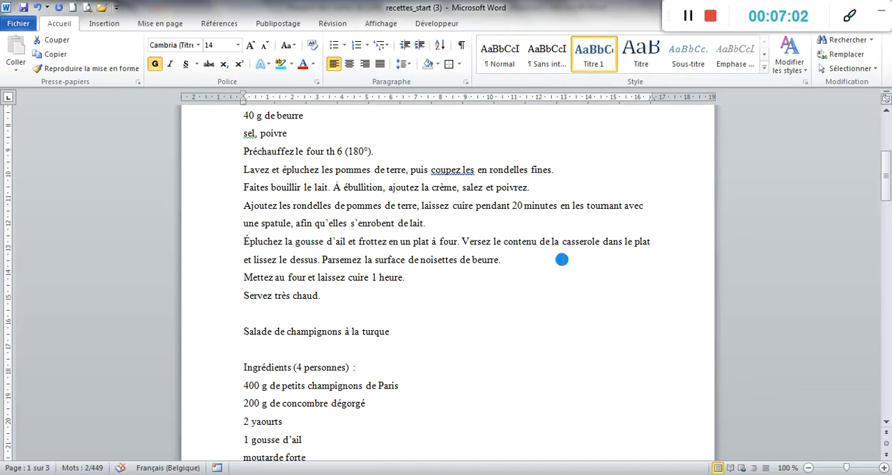
left_click_drag(392, 333, 243, 333)
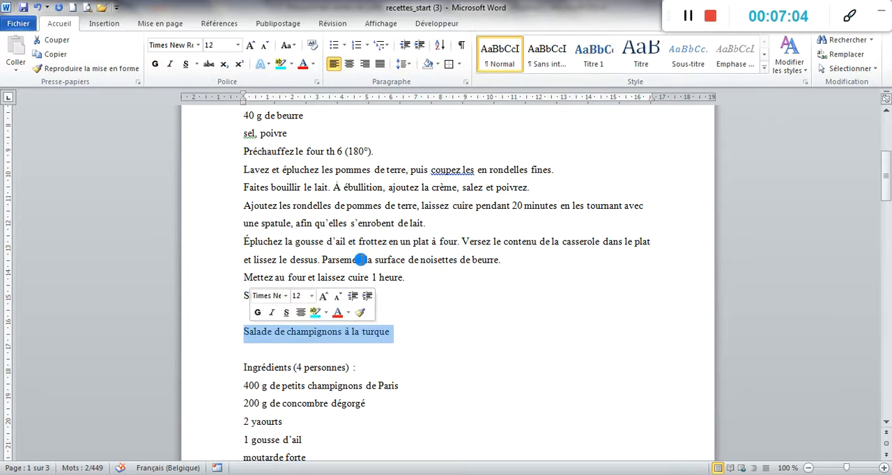
left_click(593, 59)
scroll(551, 344, "down", 6)
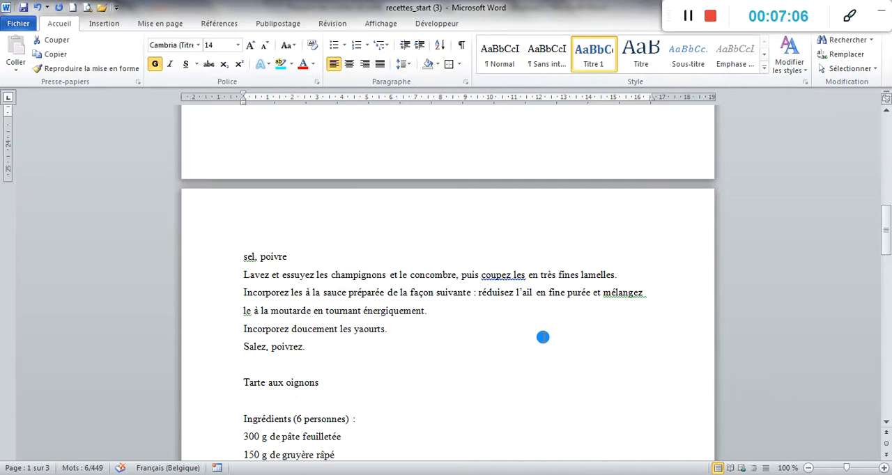
left_click_drag(325, 382, 225, 390)
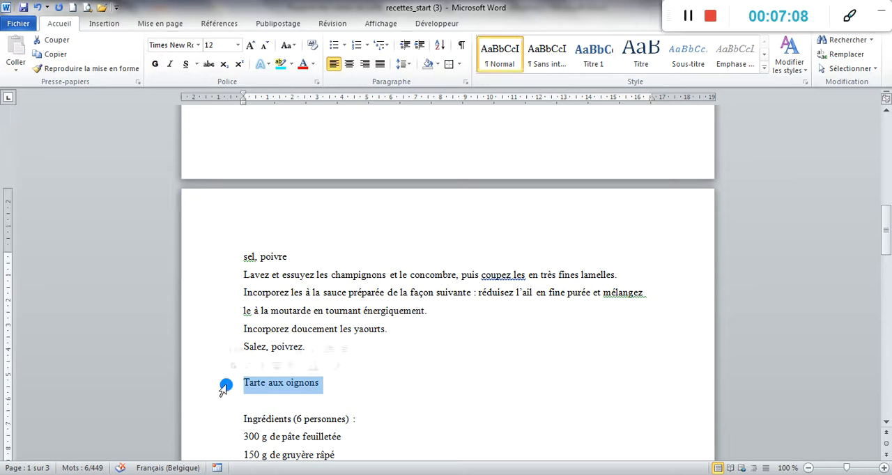
left_click(600, 55)
- Apply the Titre 1 style to the recipe name "Cabillaud à la boulangère"
scroll(599, 257, "down", 3)
scroll(600, 257, "down", 5)
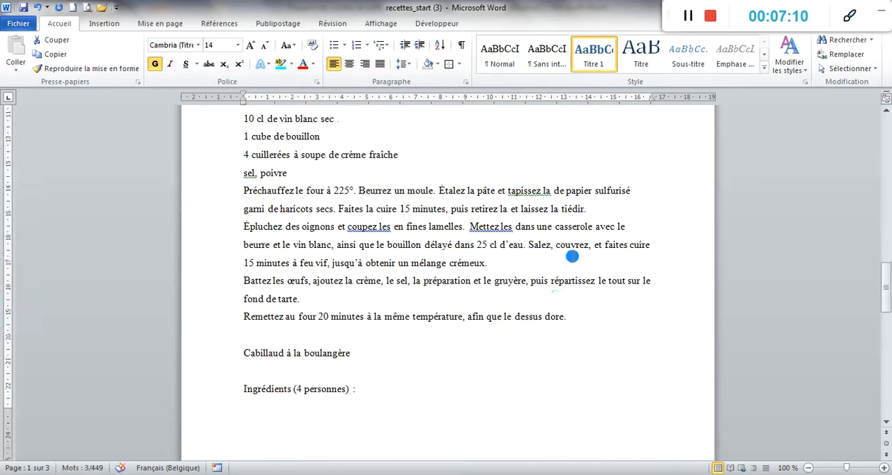
left_click_drag(347, 323, 235, 322)
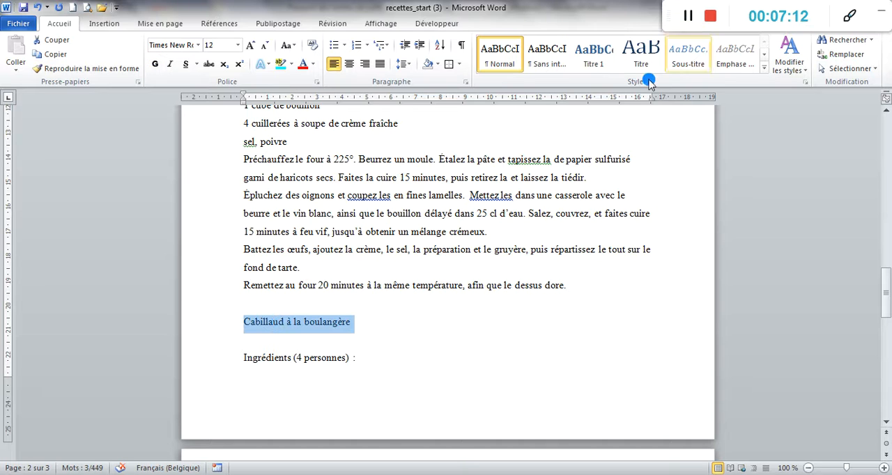
left_click(594, 60)
scroll(550, 230, "up", 1)
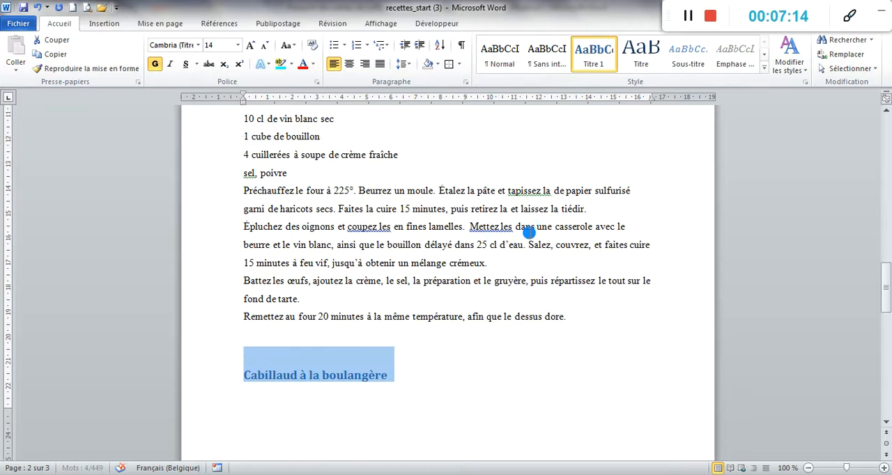
- Look through the document from the last recipe to the title to check the recipe names and page layout
scroll(543, 279, "down", 2)
left_click(418, 255)
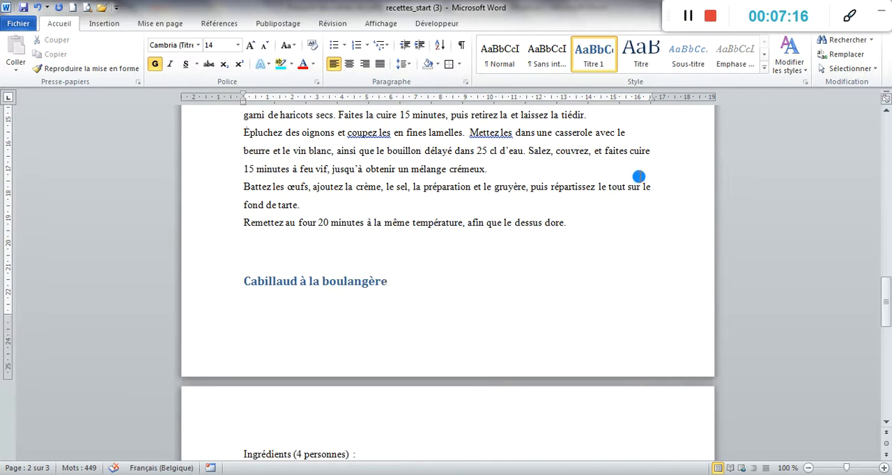
scroll(618, 199, "up", 7)
scroll(614, 195, "up", 9)
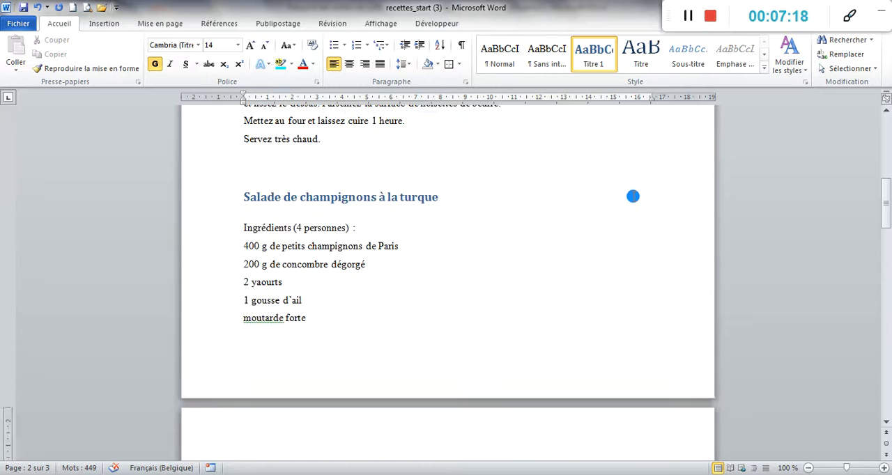
scroll(627, 199, "down", 3)
scroll(624, 193, "up", 8)
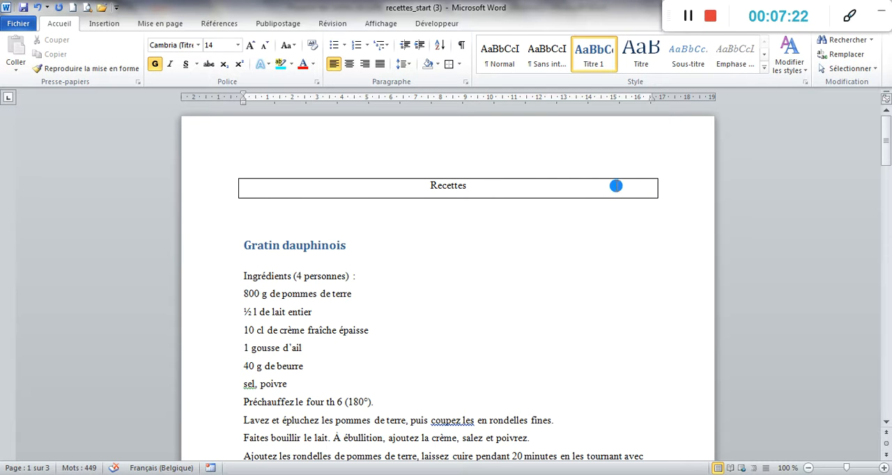
scroll(606, 180, "down", 10)
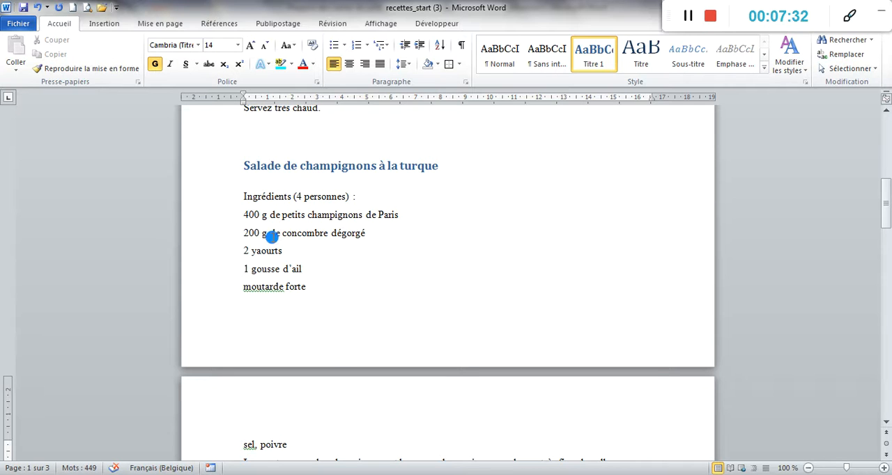
- Insert a "Numéro normal" page number at the right end of the footer and return to the document text
double_click(305, 359)
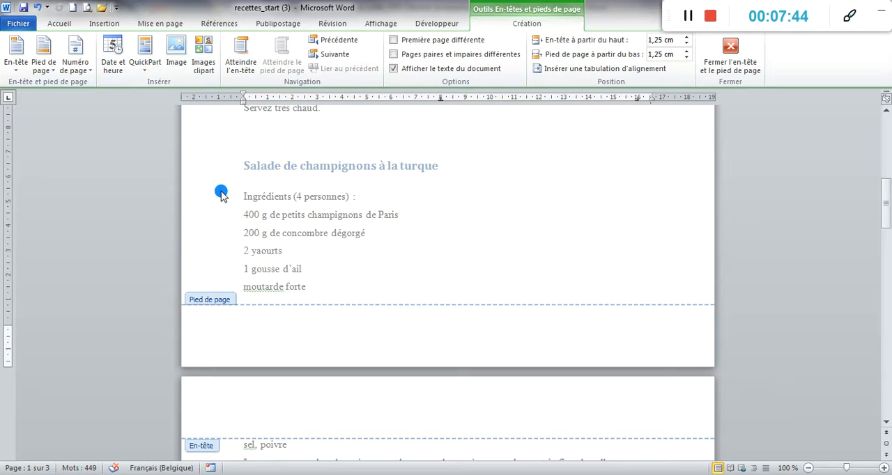
left_click(76, 67)
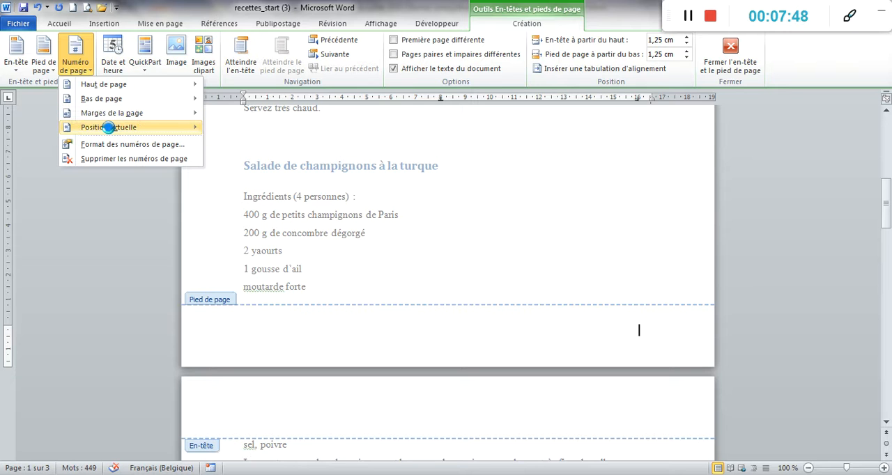
mouse_move(108, 127)
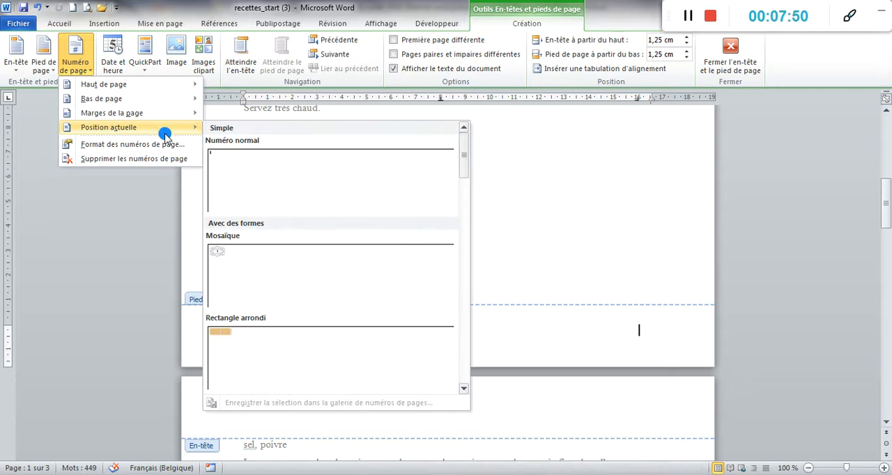
left_click(229, 170)
double_click(502, 273)
scroll(480, 244, "down", 10)
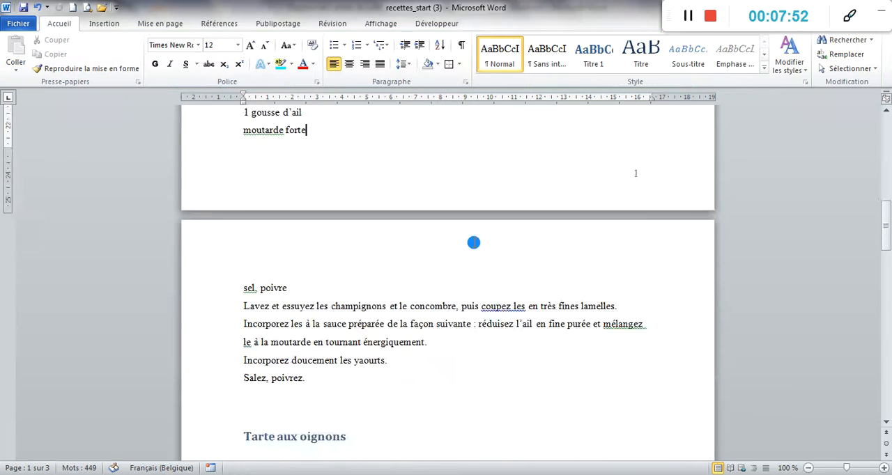
scroll(489, 238, "down", 3)
scroll(481, 235, "up", 10)
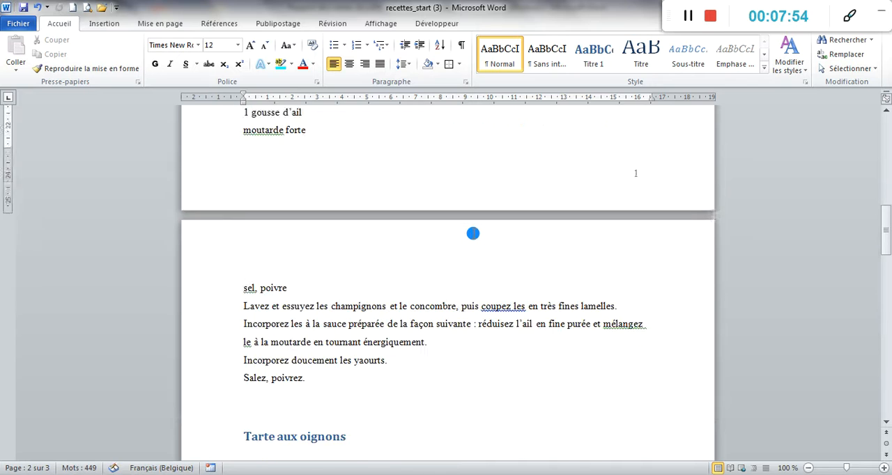
- Push the "Cabillaud à la boulangère" heading onto the same page as its ingredients by adding blank space above it
scroll(474, 233, "down", 15)
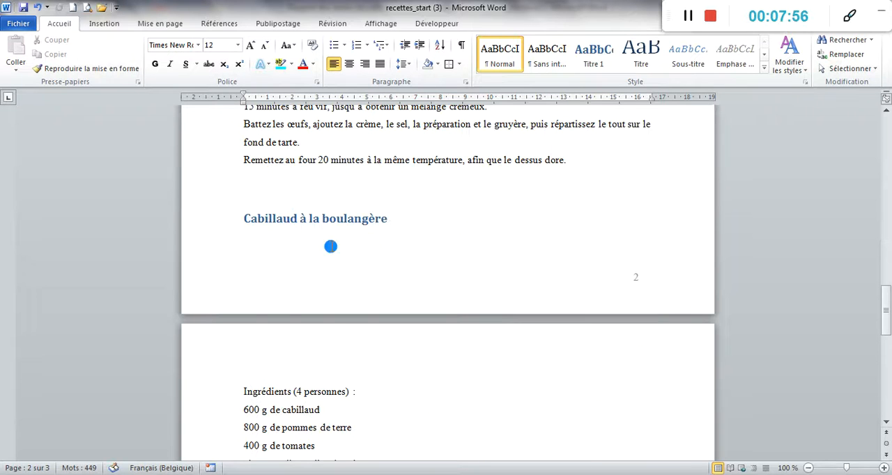
left_click(244, 196)
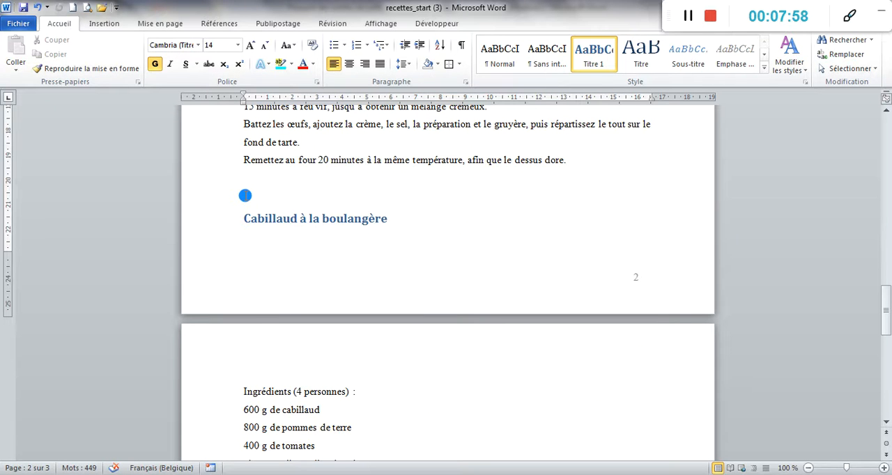
key("ctrl+Return")
scroll(332, 193, "up", 18)
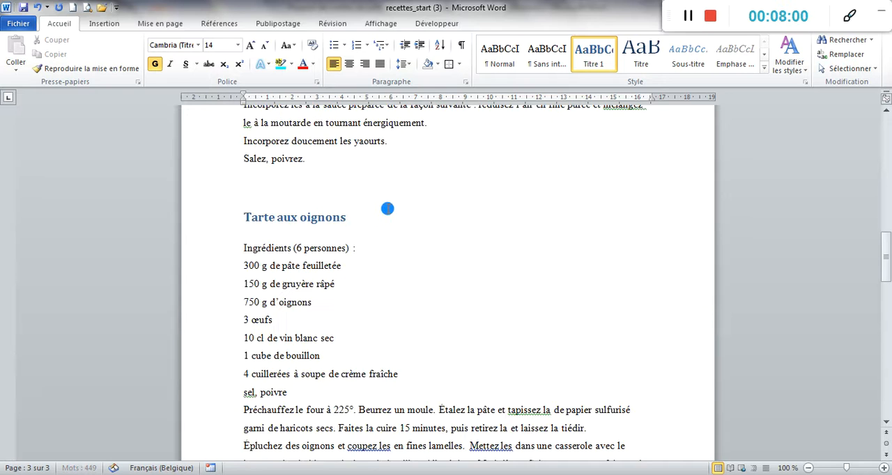
scroll(391, 212, "up", 6)
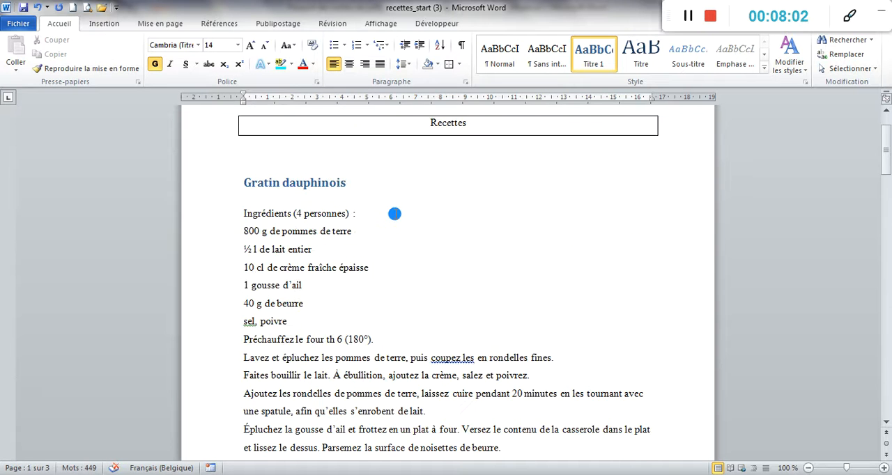
- Try pushing the "Salade de champignons à la turque" recipe down with blank lines after "Servez très chaud.", and undo them
scroll(416, 219, "down", 5)
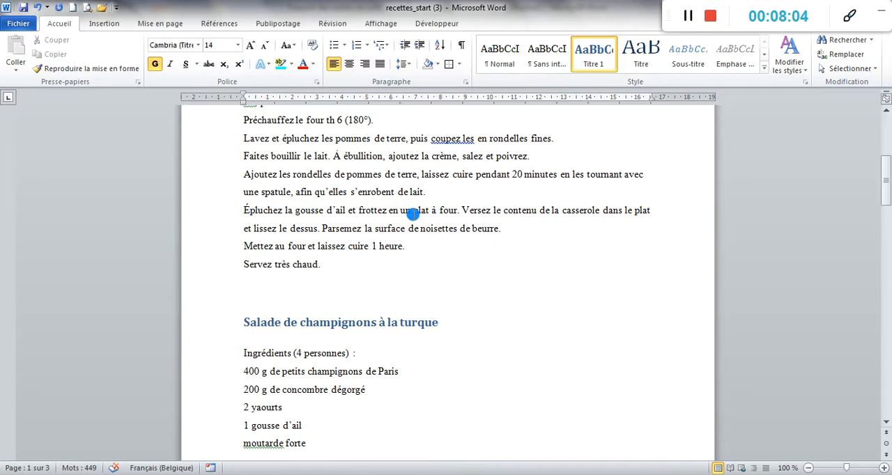
scroll(408, 243, "up", 5)
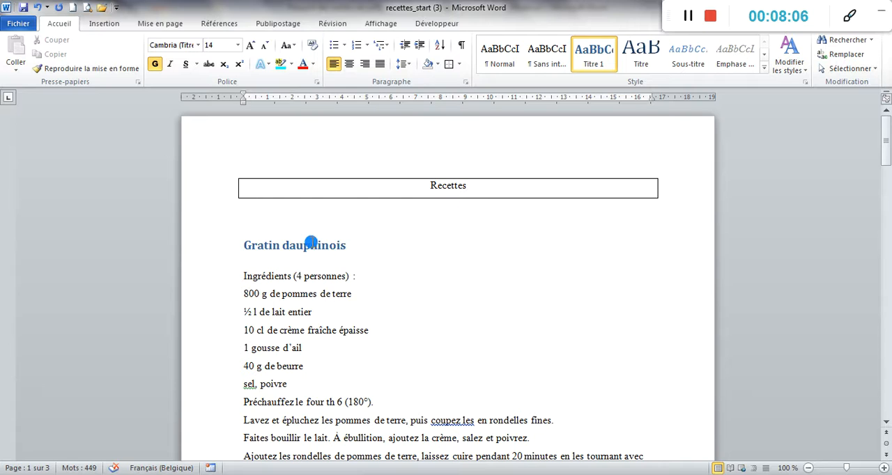
scroll(311, 243, "down", 5)
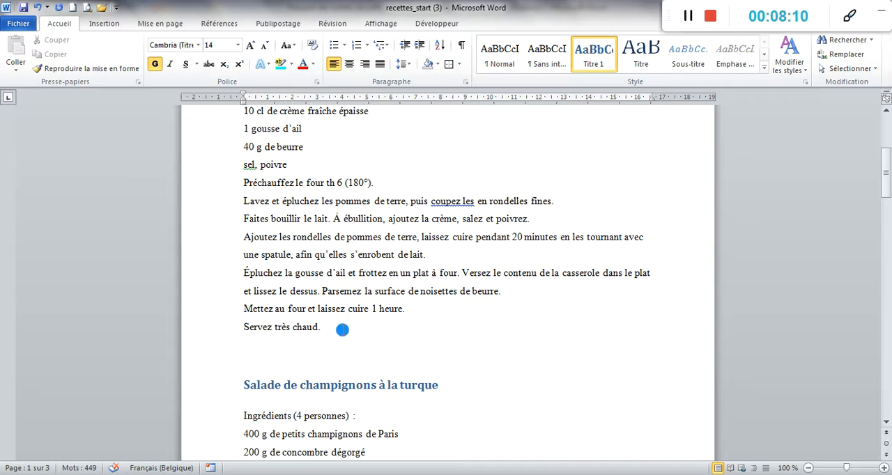
left_click(342, 329)
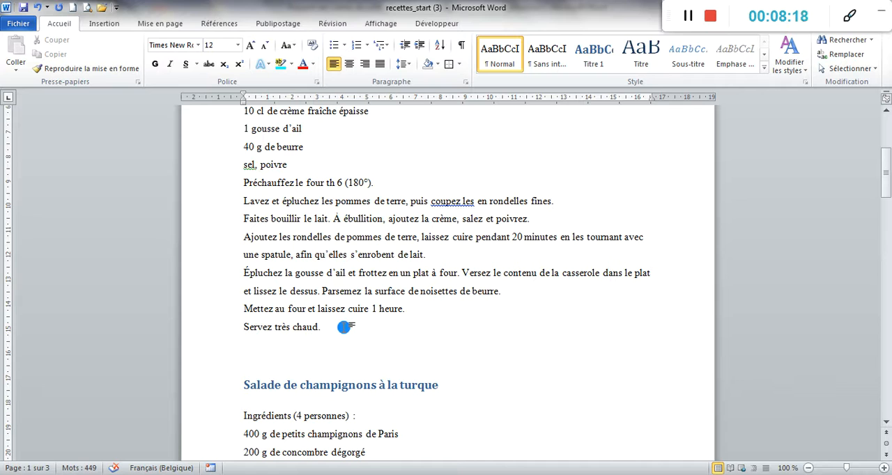
key("Return")
key("Return")
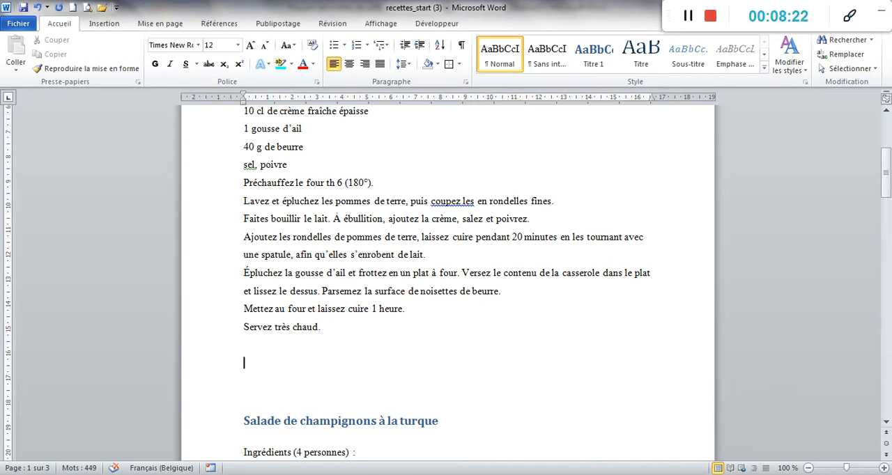
key("ctrl+z")
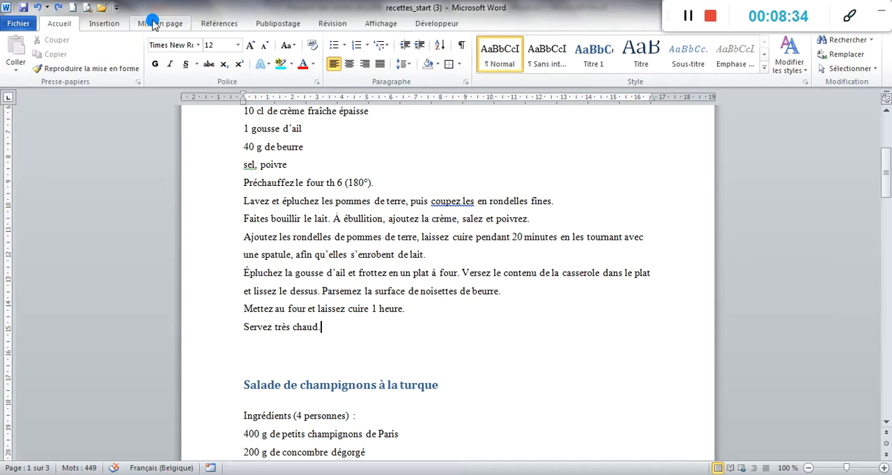
- Insert a "Page suivante" section break after "Servez très chaud." and remove the extra blank line above the "Salade de champignons à la turque" heading
left_click(153, 23)
left_click(254, 40)
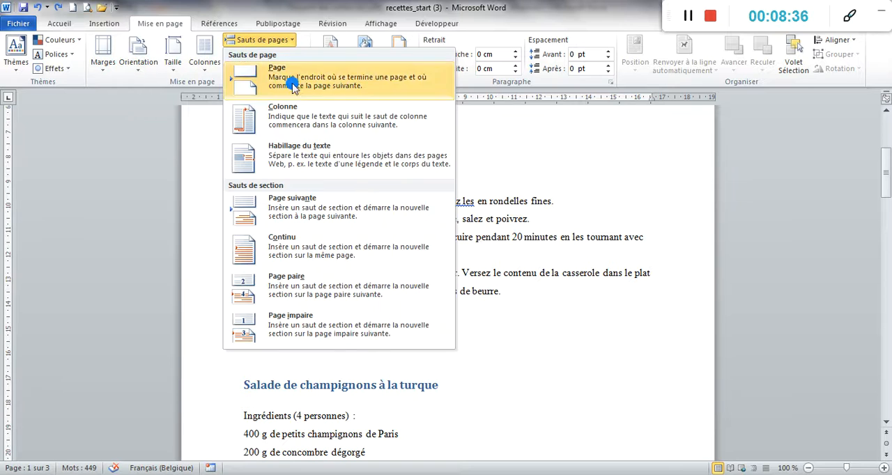
left_click(318, 207)
scroll(390, 192, "up", 2)
scroll(386, 192, "down", 12)
scroll(398, 233, "down", 7)
scroll(400, 216, "up", 5)
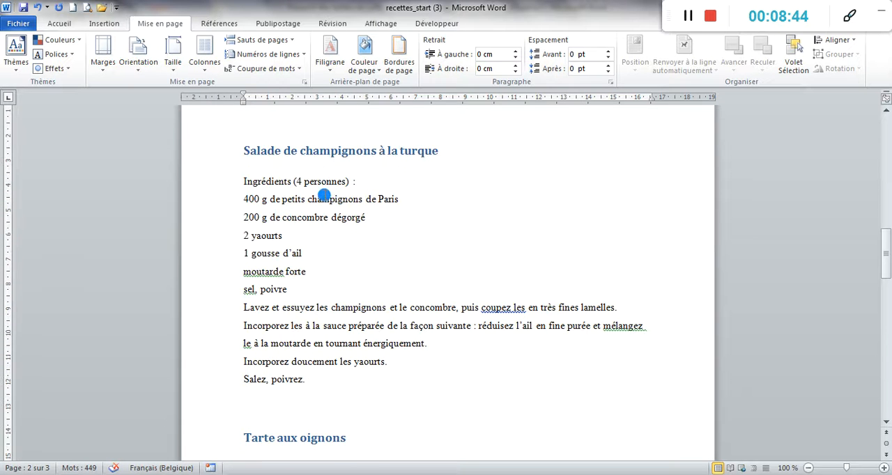
scroll(313, 189, "up", 2)
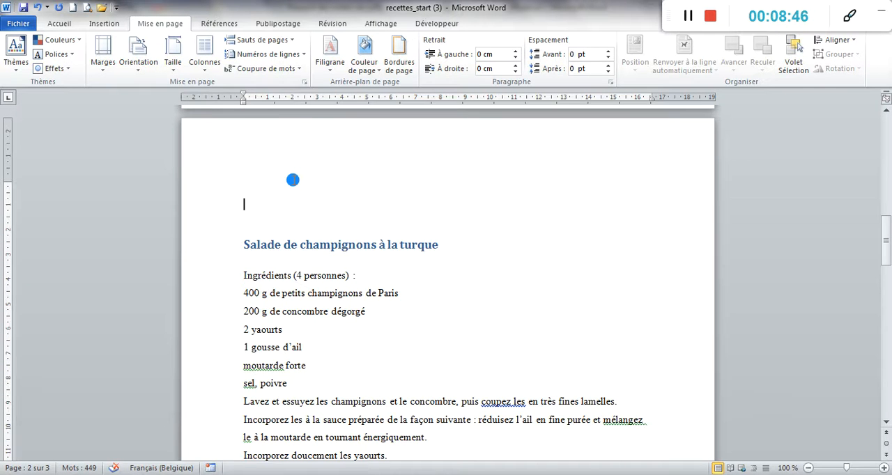
scroll(292, 179, "down", 10)
scroll(324, 260, "down", 8)
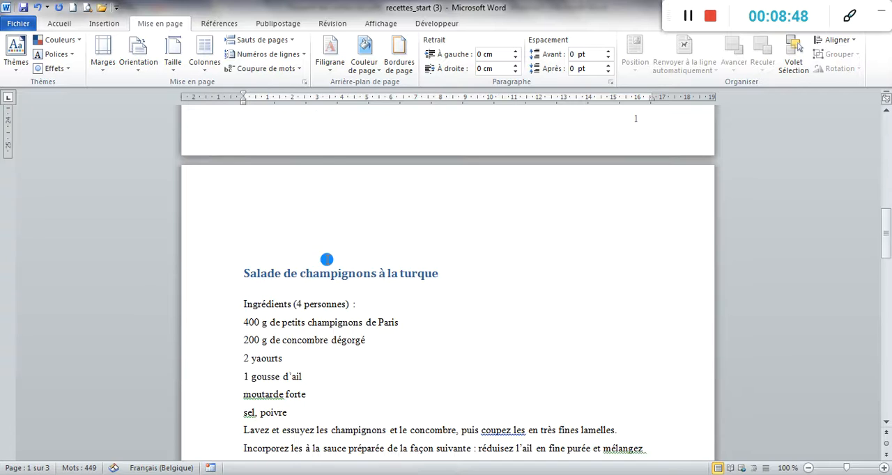
- Insert a "Page suivante" section break before the "Tarte aux oignons" recipe and remove the blank lines above its heading
left_click(317, 256)
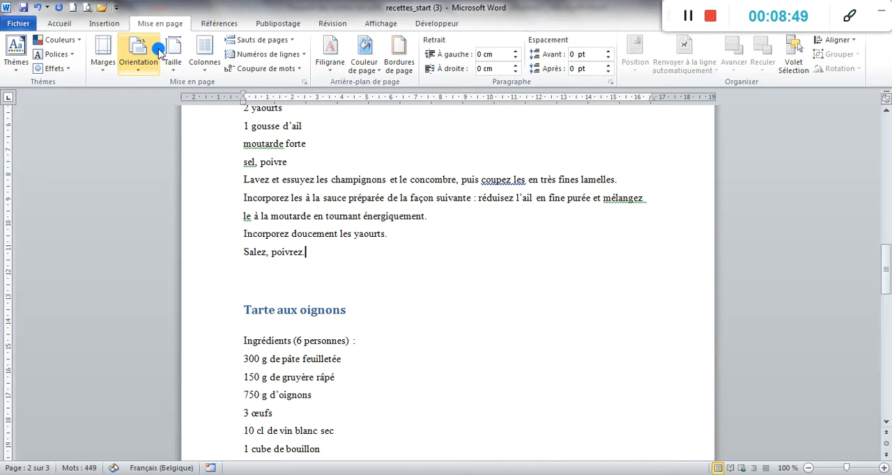
left_click(265, 39)
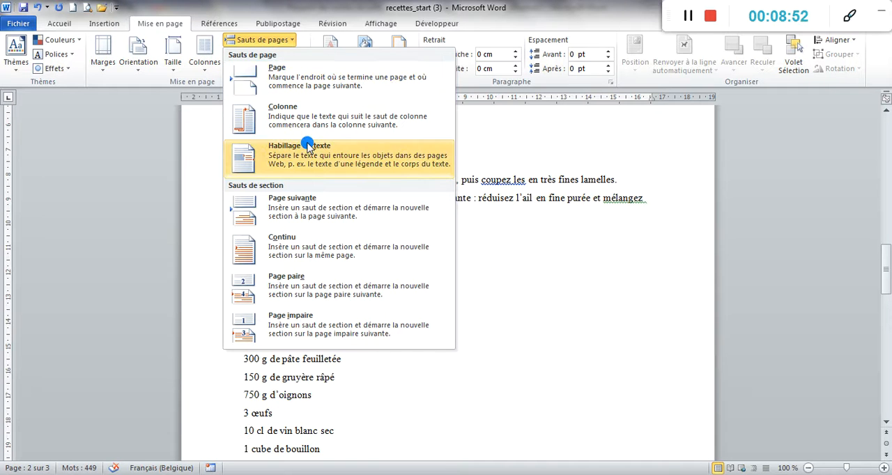
left_click(324, 203)
scroll(312, 221, "down", 3)
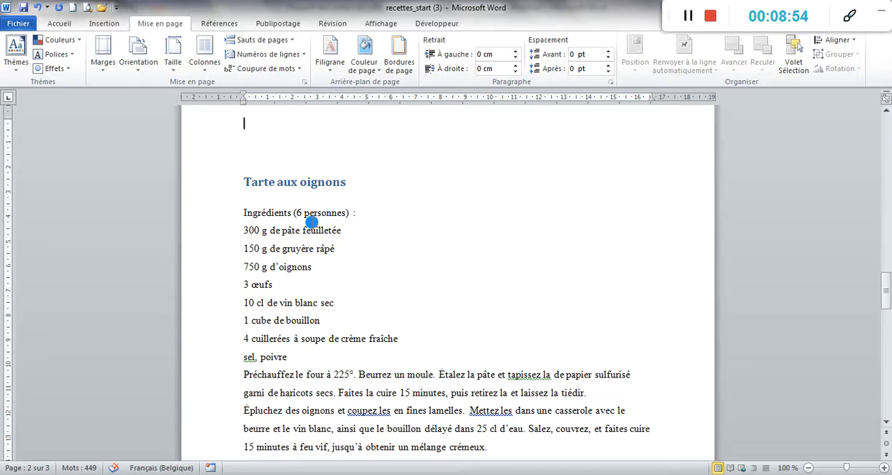
scroll(311, 222, "up", 10)
scroll(311, 221, "down", 8)
left_click(290, 242)
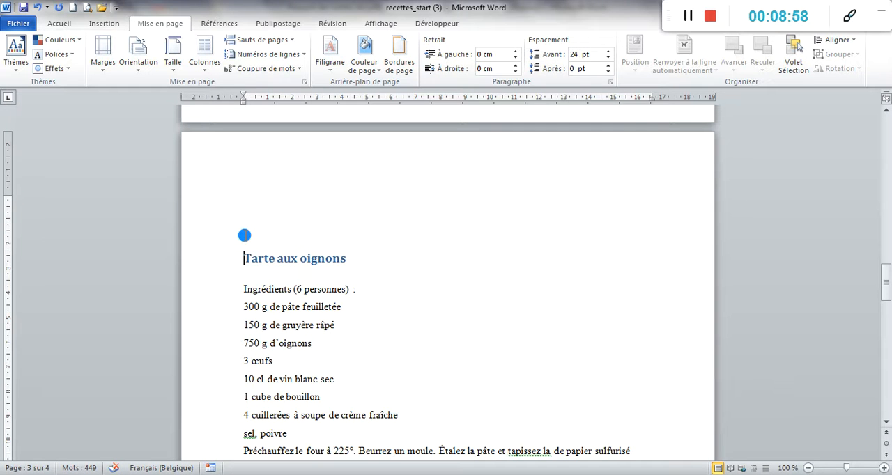
scroll(244, 236, "down", 1)
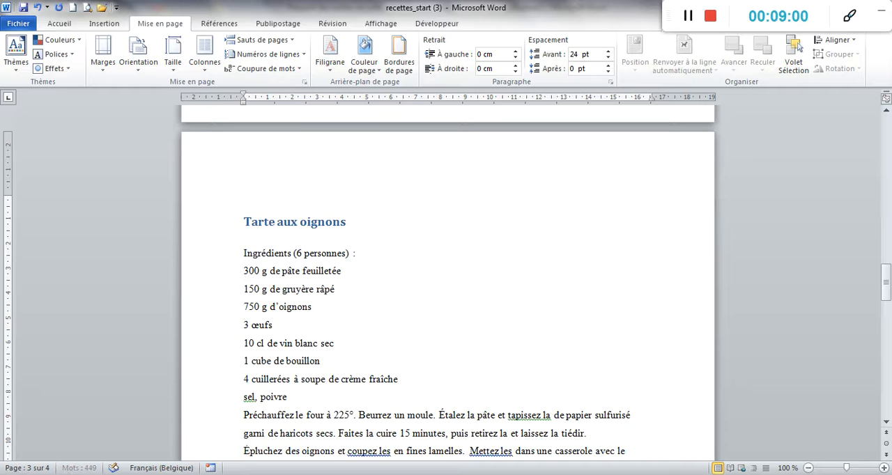
- Insert a "Page suivante" section break at the end of the onion tart recipe and delete the blank lines above "Cabillaud à la boulangère"
scroll(250, 232, "down", 8)
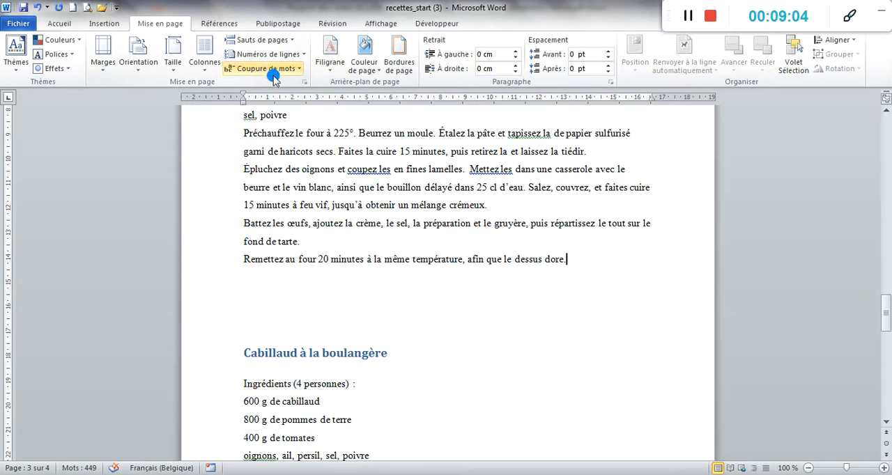
left_click(262, 39)
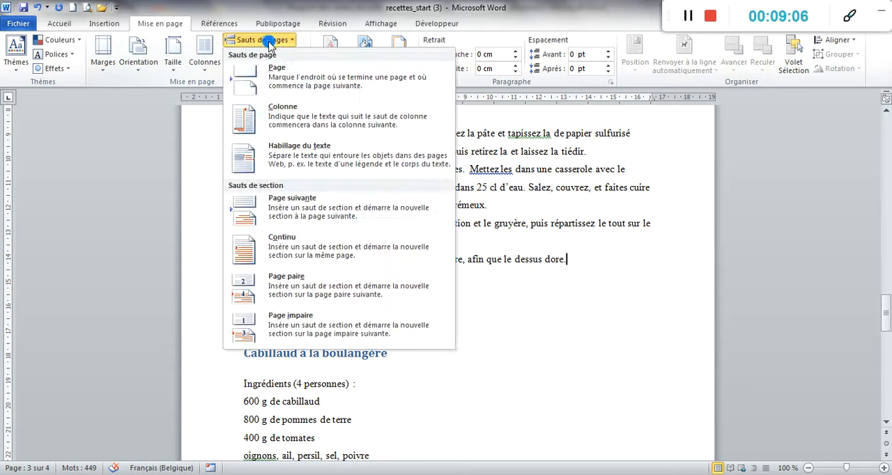
left_click(339, 202)
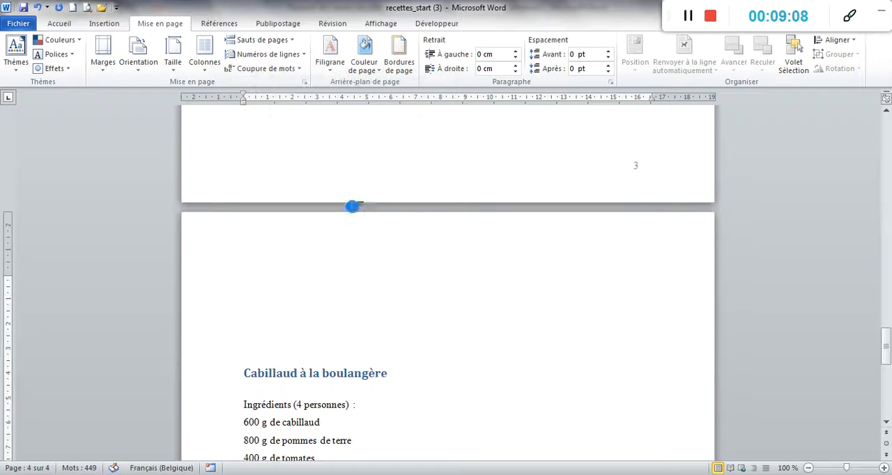
key("BackSpace")
key("BackSpace")
key("BackSpace")
key("BackSpace")
key("BackSpace")
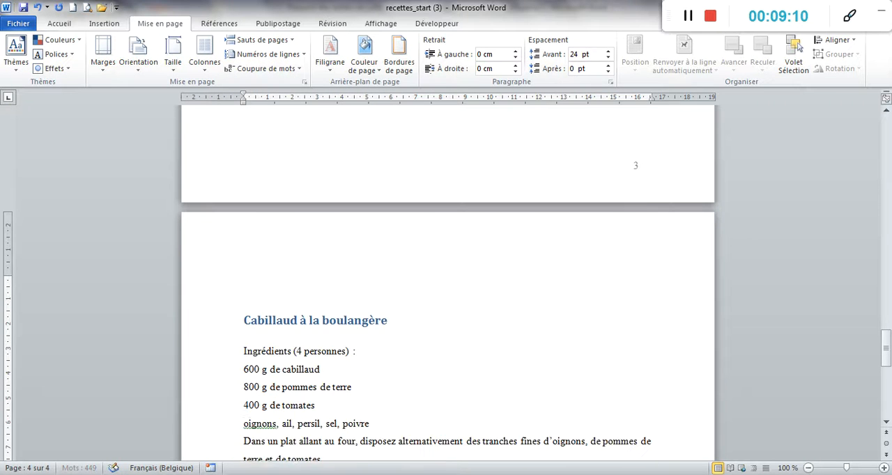
scroll(235, 368, "up", 20)
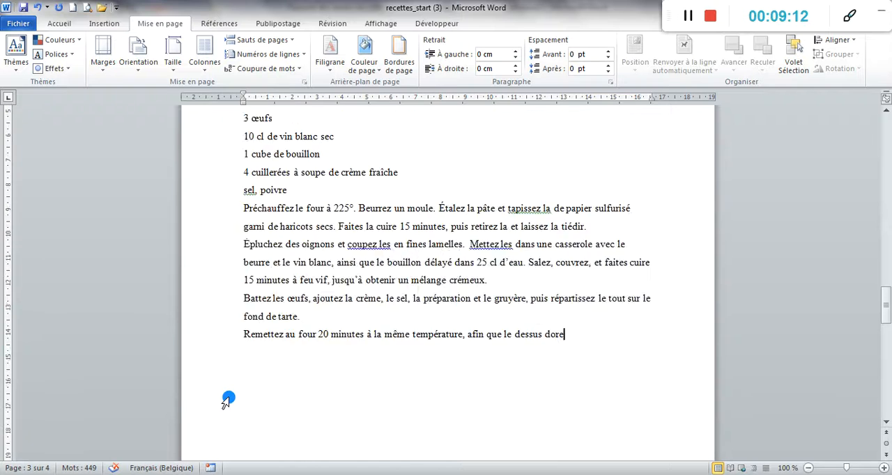
scroll(223, 333, "up", 15)
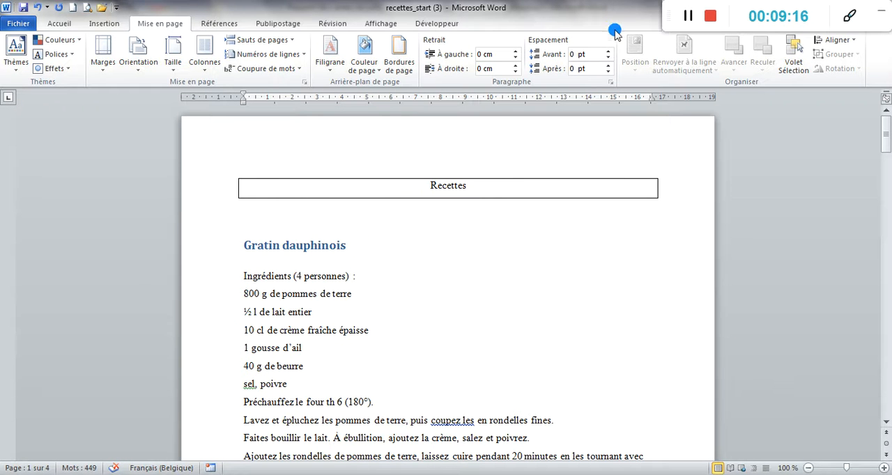
left_click(683, 21)
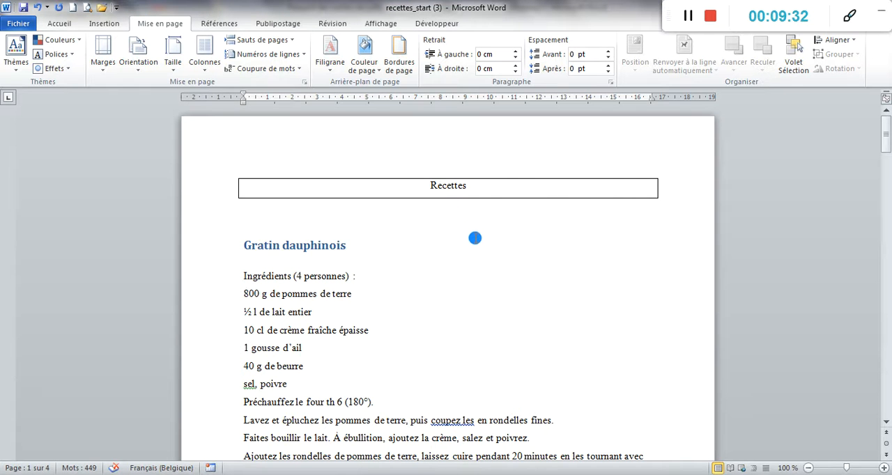
- Add blank lines below the last line of the "Cabillaud à la boulangère" recipe on page 4
scroll(477, 240, "down", 20)
scroll(452, 190, "down", 20)
scroll(487, 220, "down", 15)
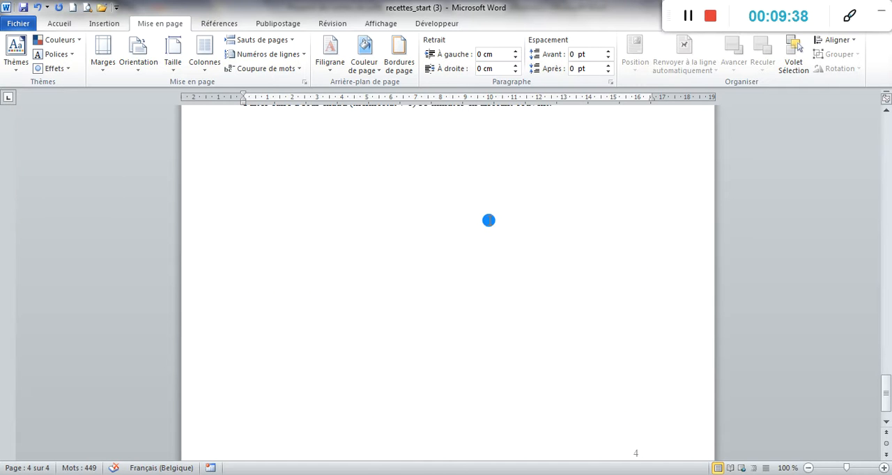
scroll(490, 218, "up", 5)
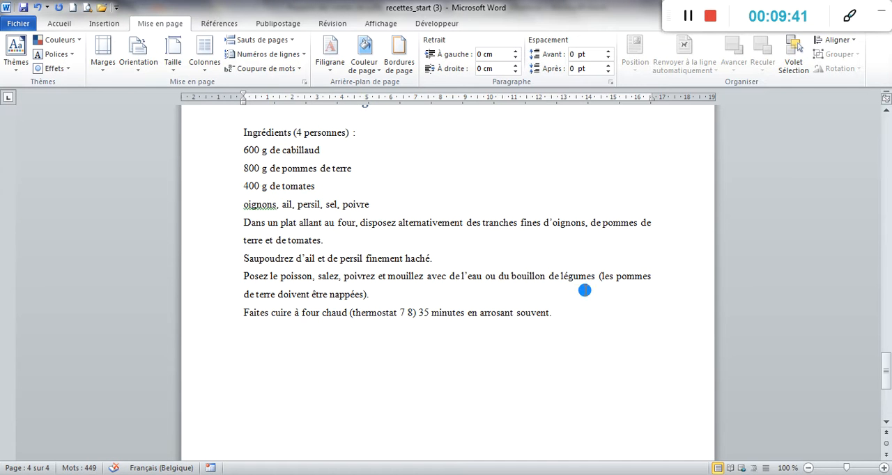
left_click(560, 315)
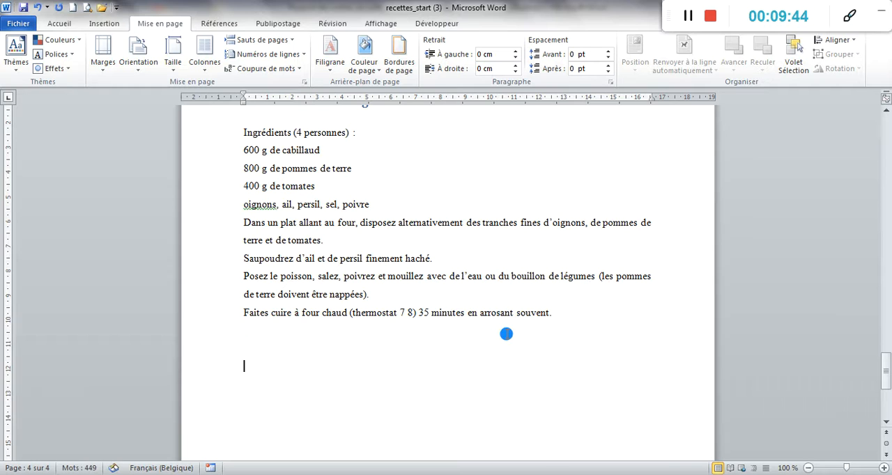
key("Return")
key("Return")
key("Return")
- Insert the predefined "Table automatique 2" table of contents at the end of the document
left_click(222, 23)
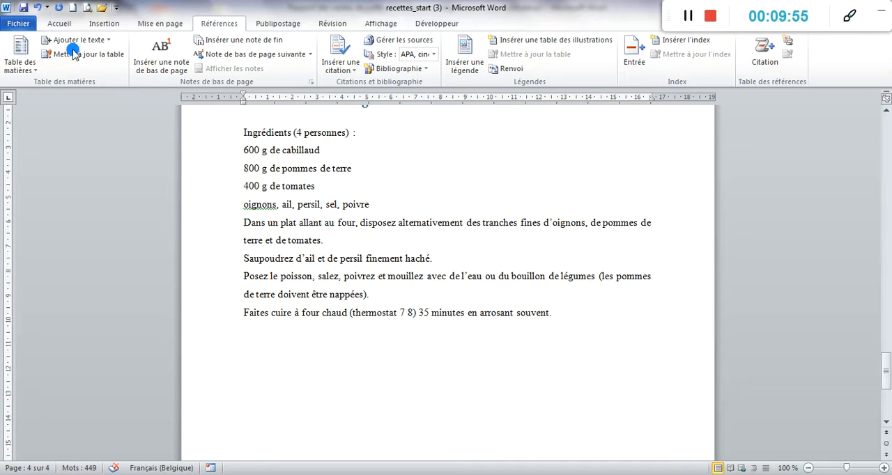
left_click(36, 72)
left_click(36, 71)
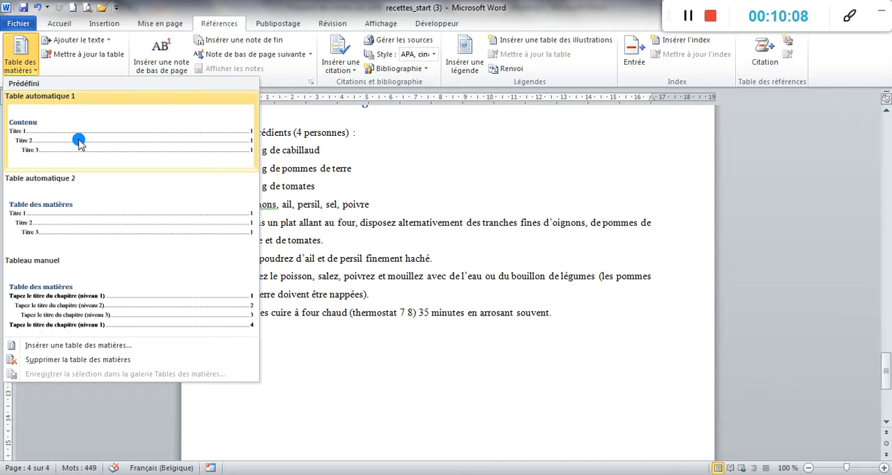
left_click(60, 209)
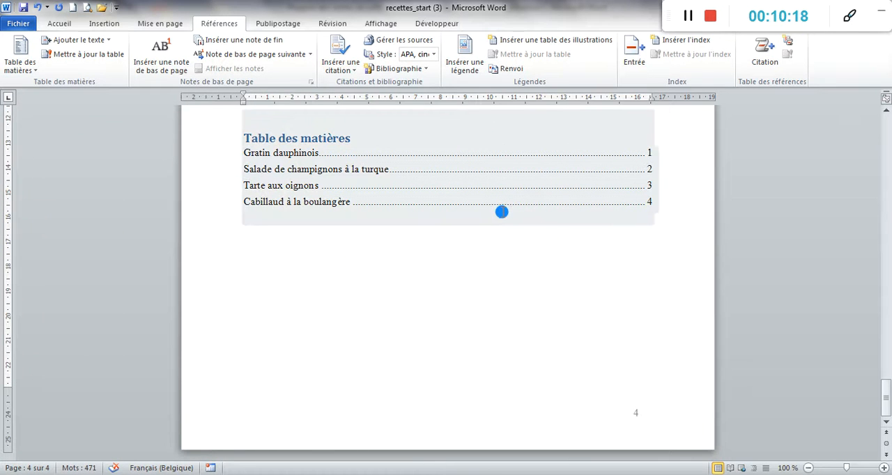
left_click(497, 229)
scroll(498, 228, "up", 3)
left_click(270, 199)
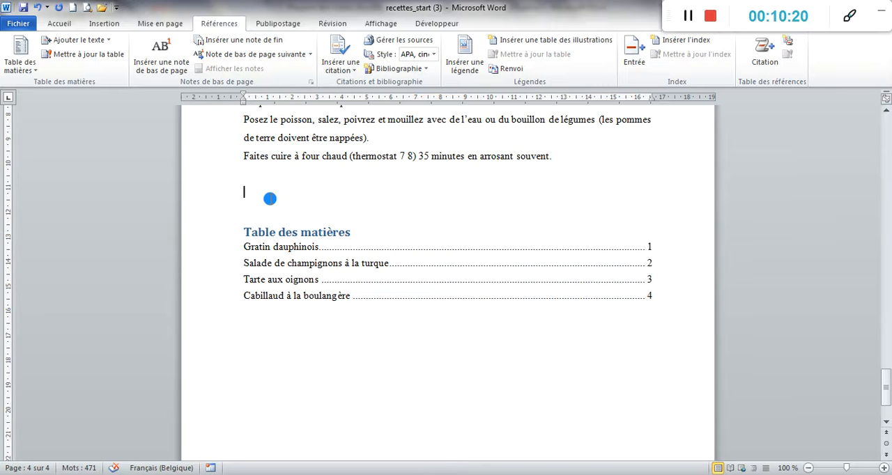
- Update the table of contents with the option "Mettre à jour toute la table"
left_click(689, 16)
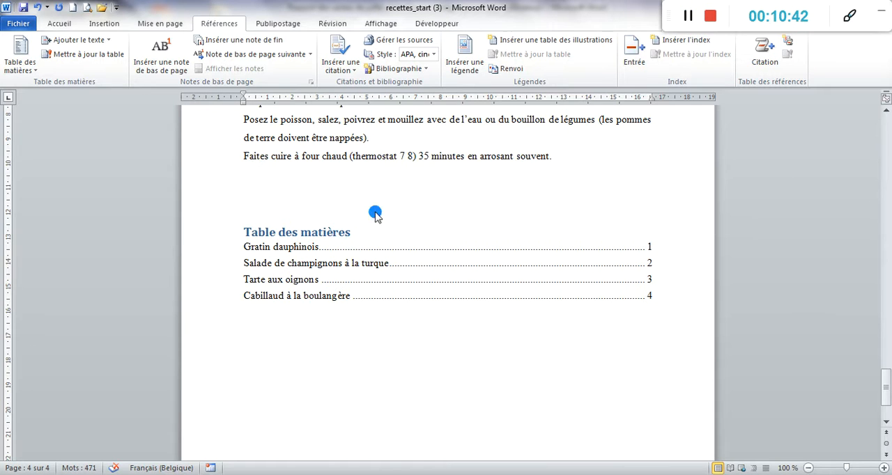
left_click(380, 242)
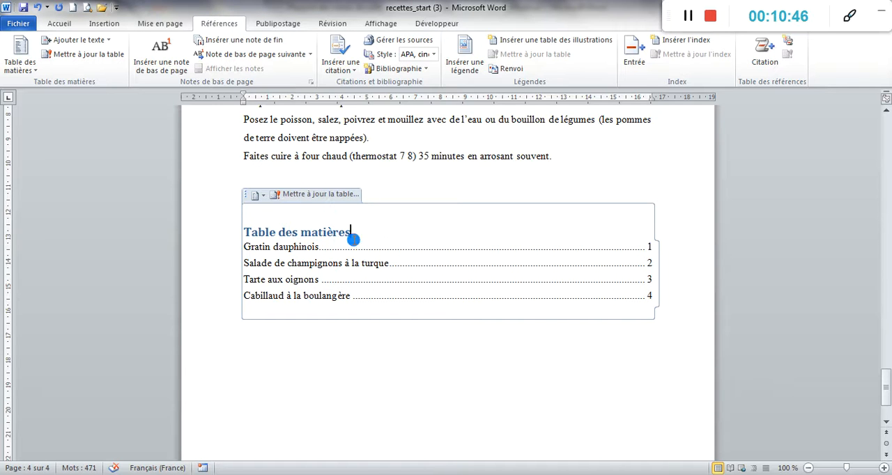
left_click(327, 197)
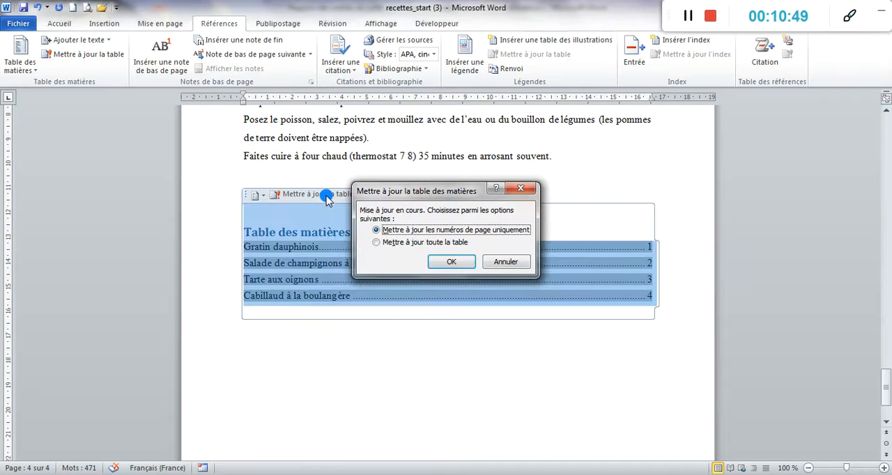
left_click(439, 244)
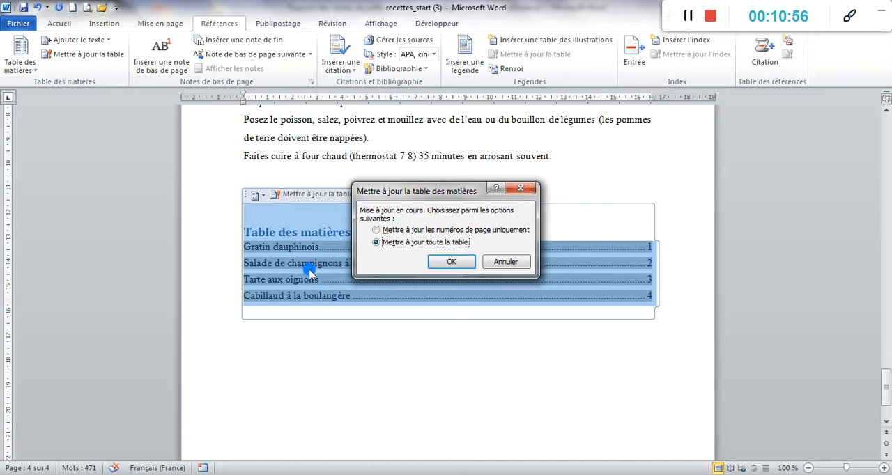
left_click(453, 261)
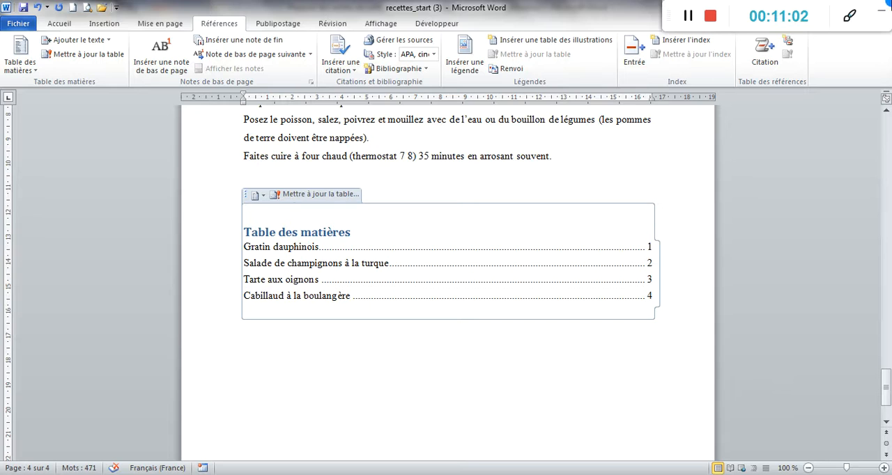
left_click(688, 17)
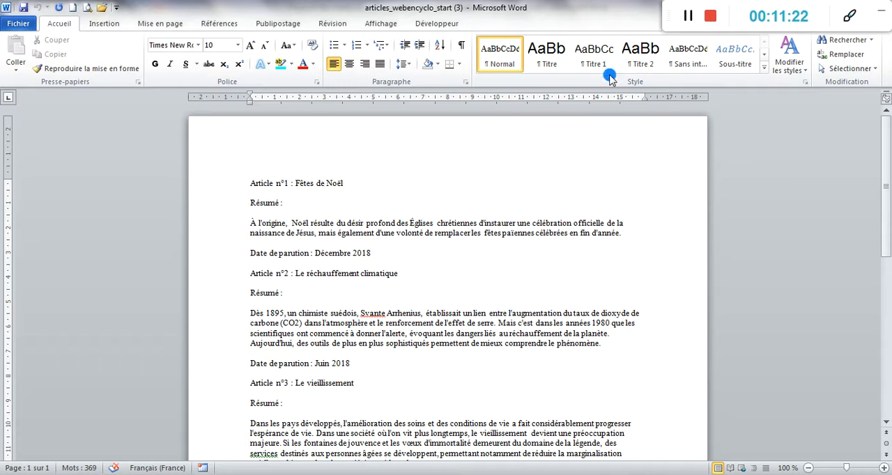
- In the articles_webencyclo_start document, apply Titre 1 to "Article n°1 : Fêtes de Noël" and Titre 2 to its "Résumé :" line
left_click(764, 71)
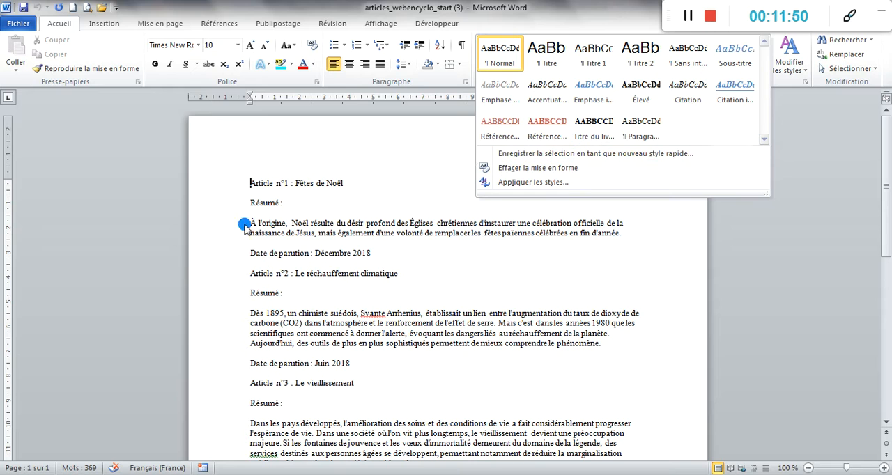
left_click(347, 182)
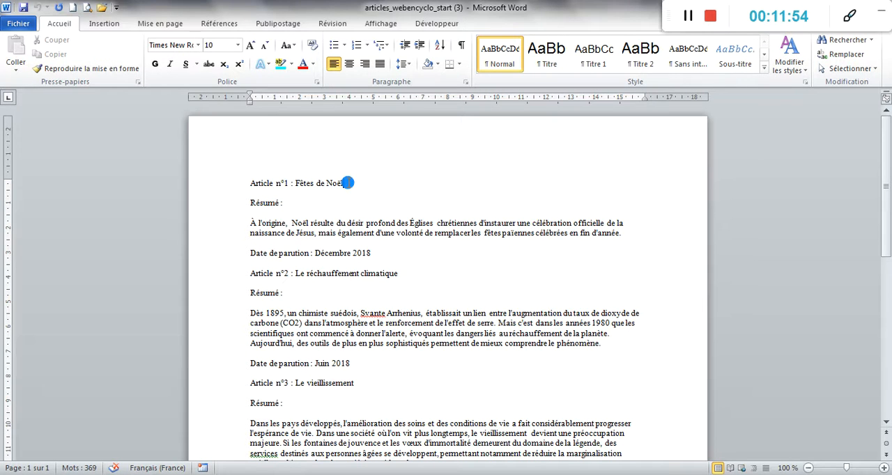
left_click_drag(347, 183, 249, 183)
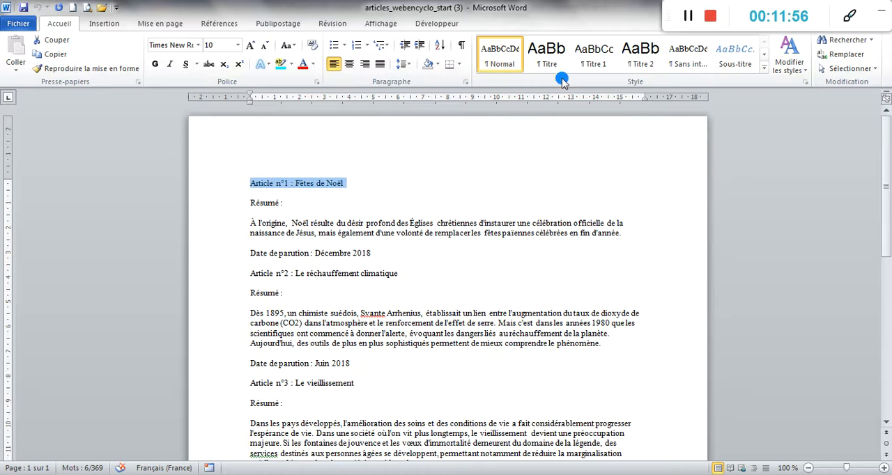
left_click(594, 55)
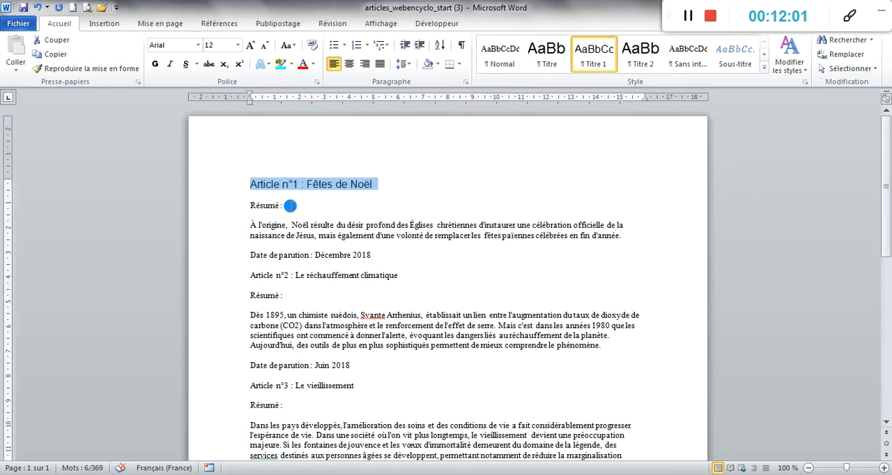
left_click_drag(289, 205, 252, 204)
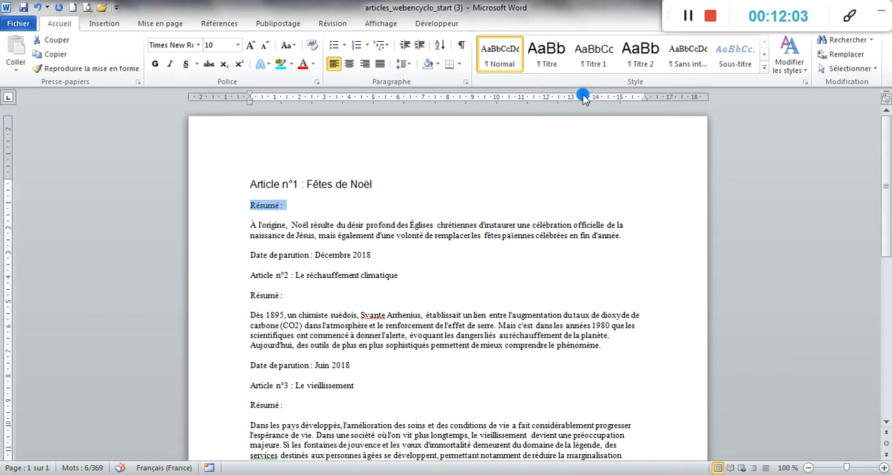
left_click(639, 54)
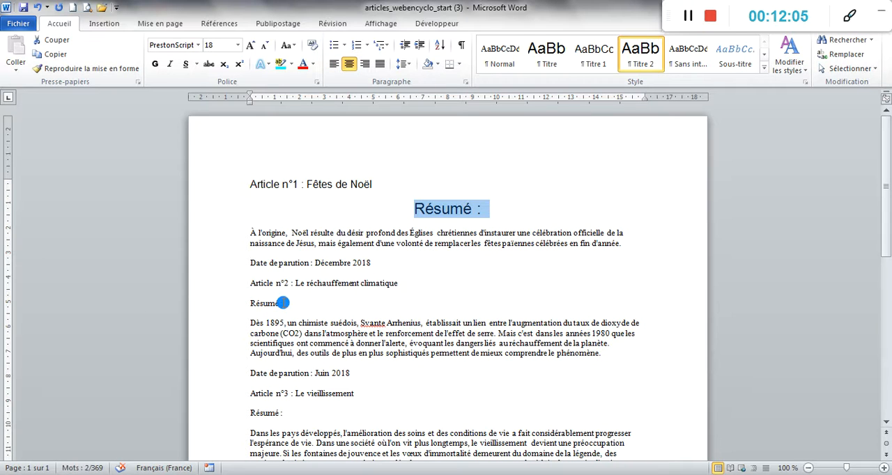
- Apply Titre 1 to "Article n°2 : Le réchauffement climatique" and Titre 2 to the "Résumé :" line below it
left_click_drag(283, 303, 232, 297)
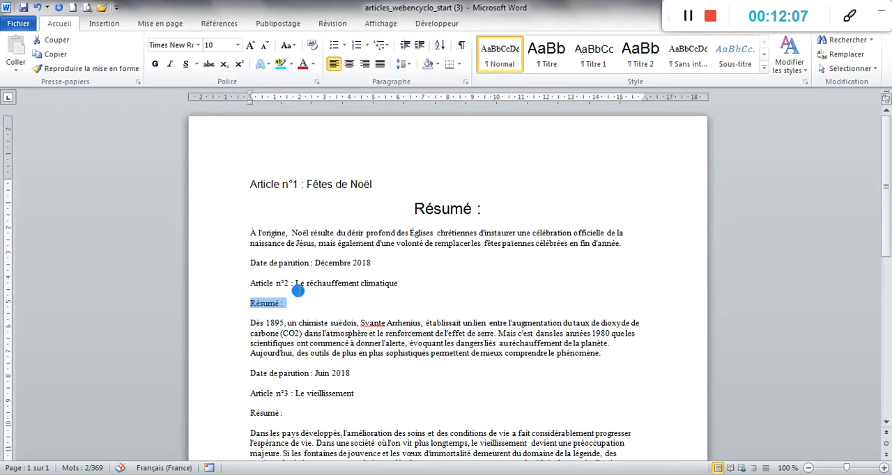
left_click_drag(401, 283, 231, 285)
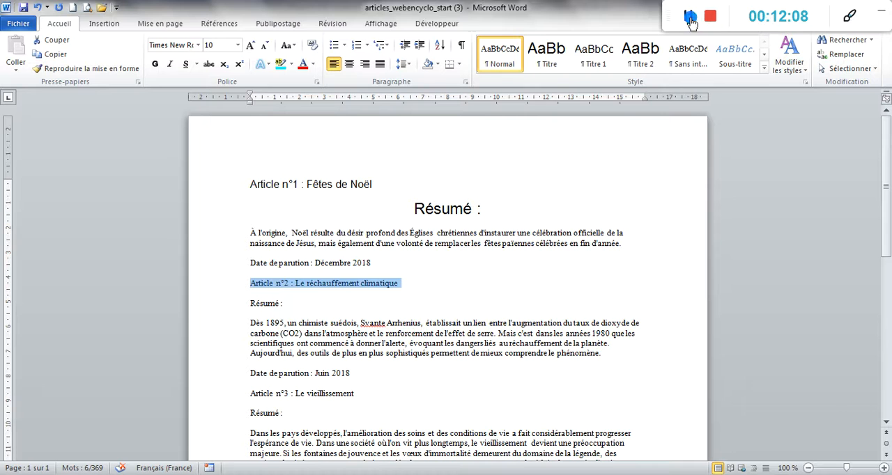
left_click(604, 61)
left_click_drag(288, 305, 232, 304)
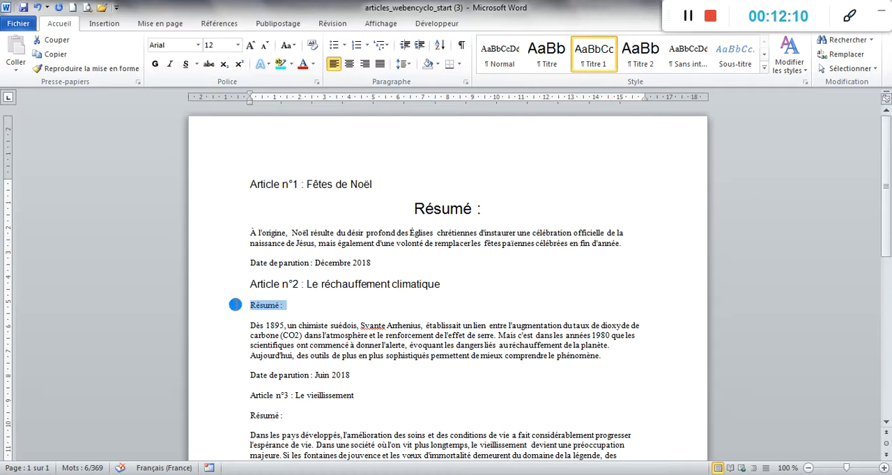
left_click(630, 56)
- Apply Titre 1 to "Article n°3 : Le vieillissement" and Titre 2 to the "Résumé :" line below it
scroll(519, 236, "down", 3)
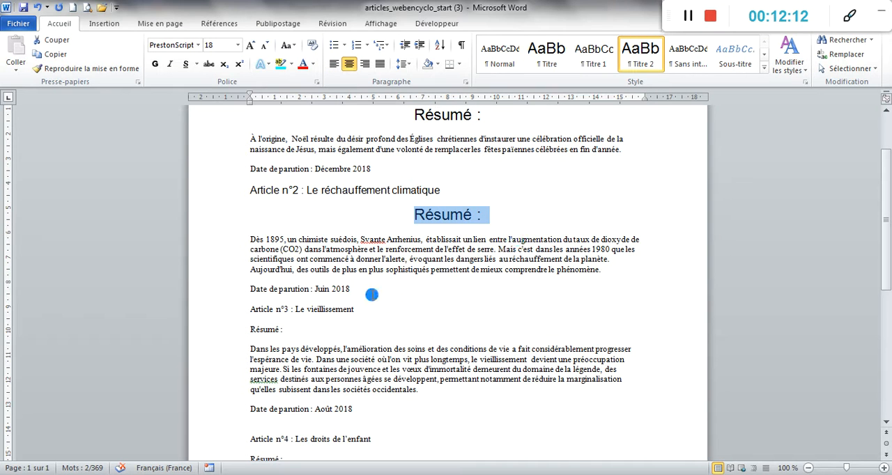
left_click_drag(359, 309, 245, 330)
left_click(594, 55)
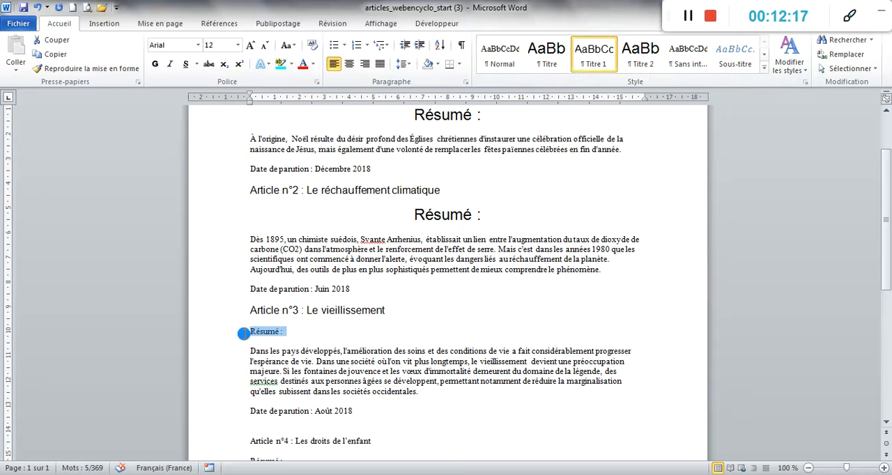
left_click(635, 54)
scroll(503, 299, "up", 3)
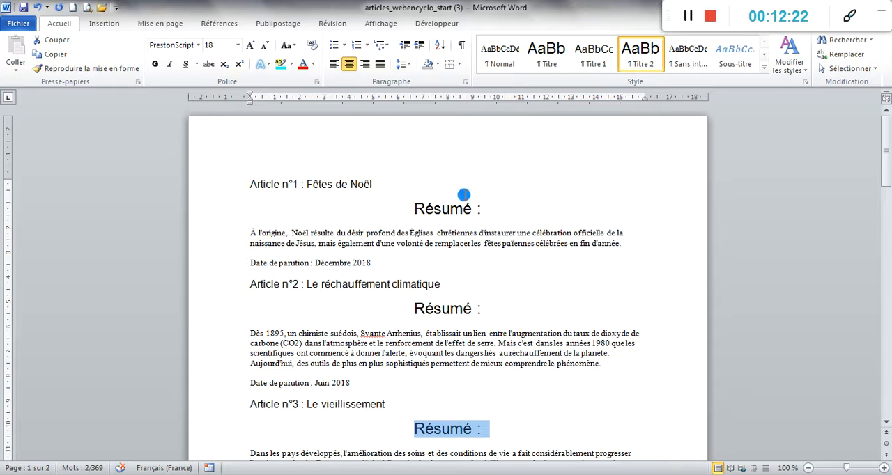
left_click(639, 66)
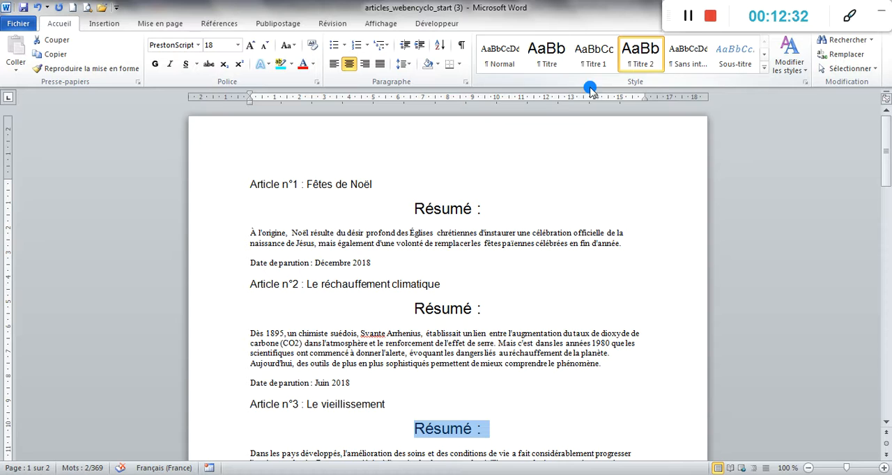
- Open the Titre 1 style for modification, starting from the "Article n°1 : Fêtes de Noël" heading
left_click(350, 183)
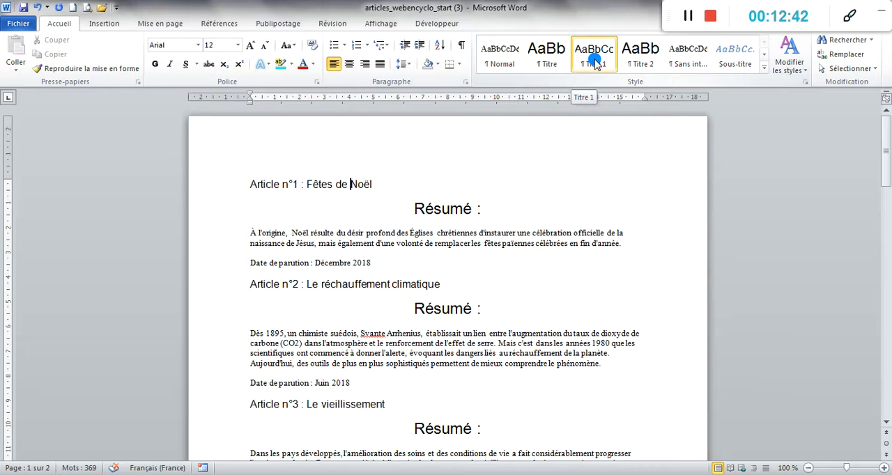
right_click(597, 63)
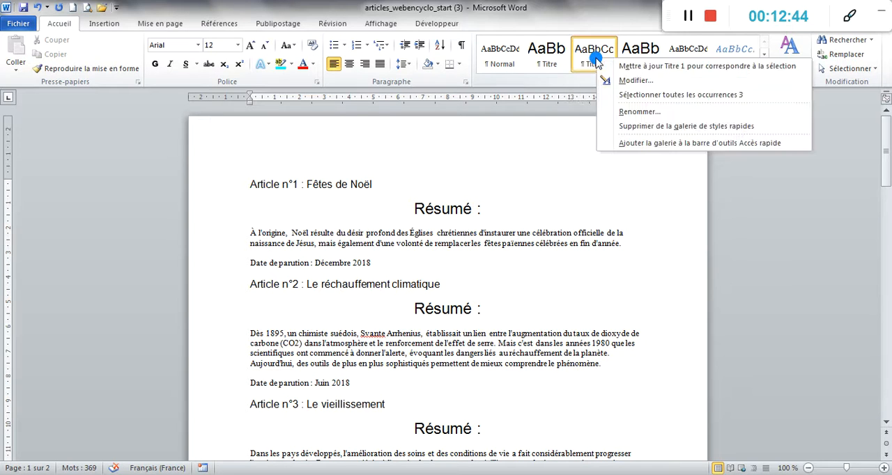
left_click(626, 81)
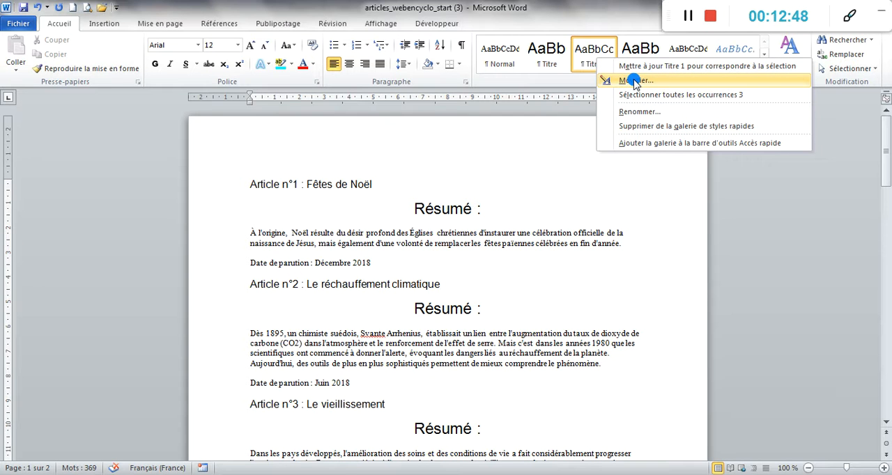
left_click(634, 82)
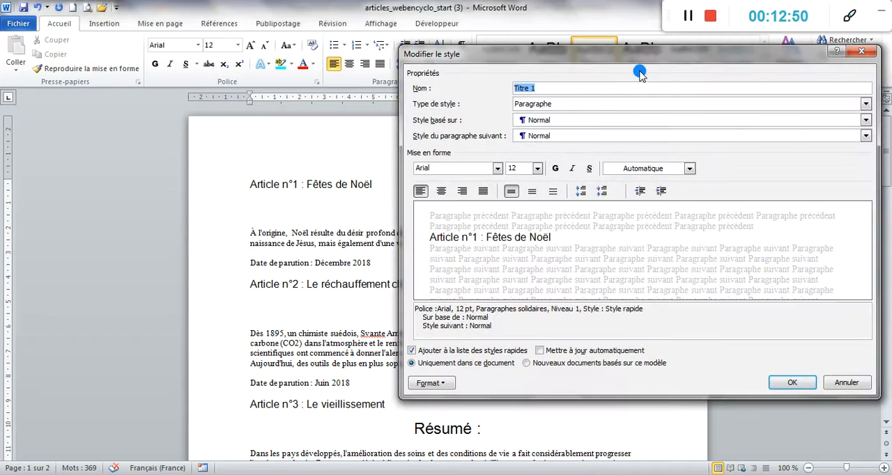
- Examine the Titre 1 style's name and the style types available for it
mouse_move(653, 60)
left_mouse_down()
mouse_move(545, 26)
mouse_move(713, 20)
mouse_move(620, 28)
mouse_move(640, 39)
mouse_move(603, 58)
left_mouse_up()
left_click(536, 110)
left_click(496, 87)
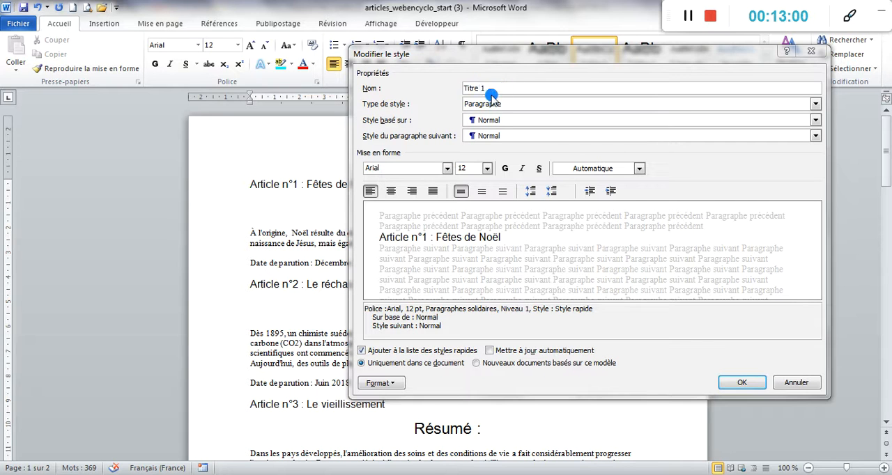
left_click(480, 88)
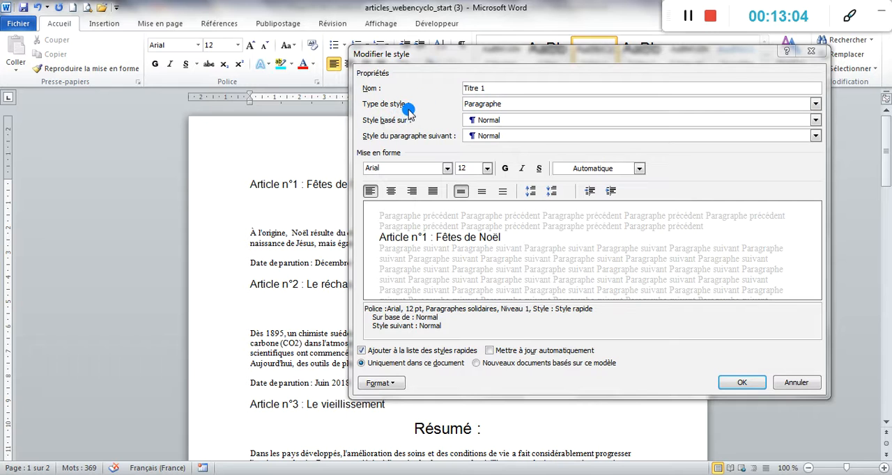
left_click(814, 104)
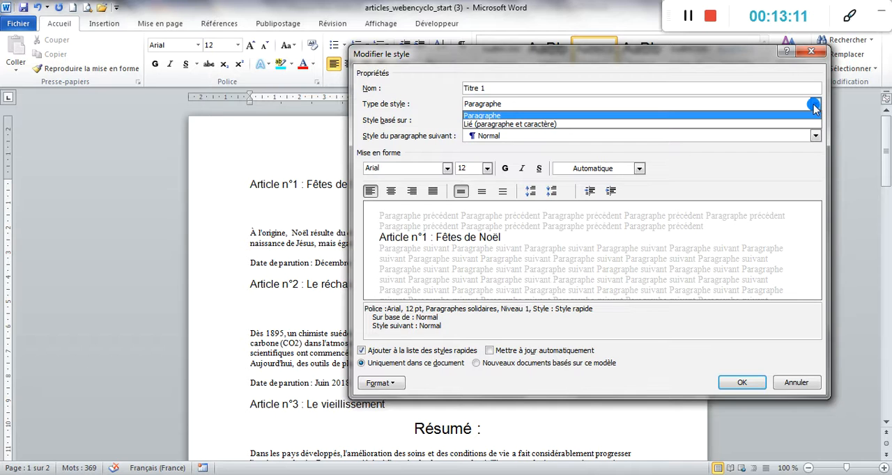
left_click(813, 106)
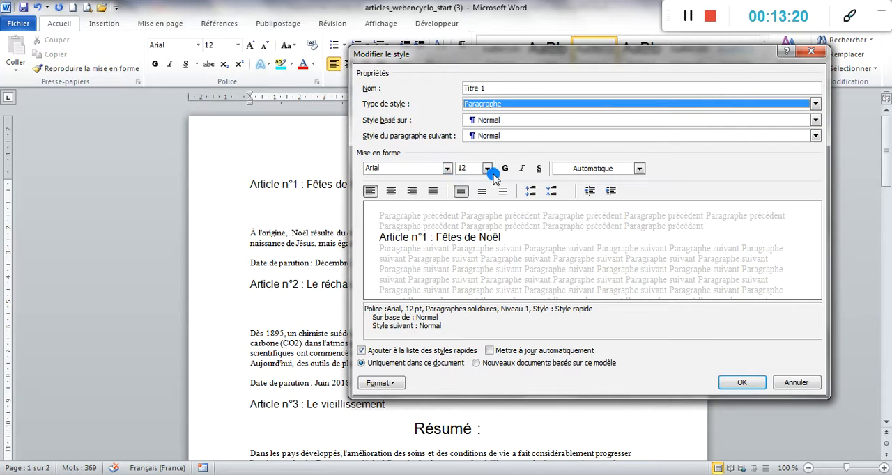
- Format the Titre 1 style as Times New Roman, 14 pt, bold, underlined and centred
left_click(446, 169)
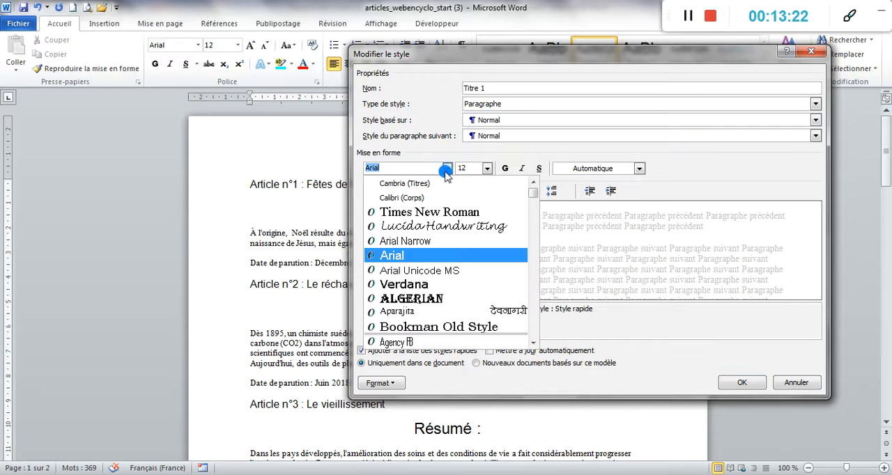
left_click(444, 212)
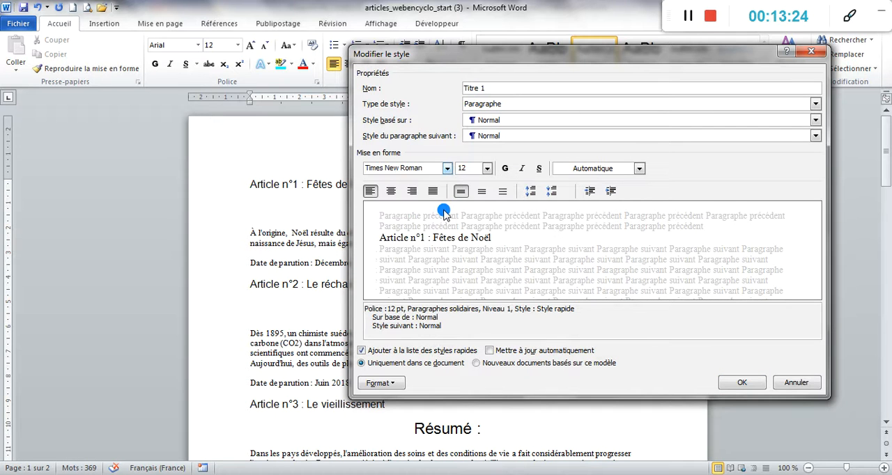
left_click(487, 169)
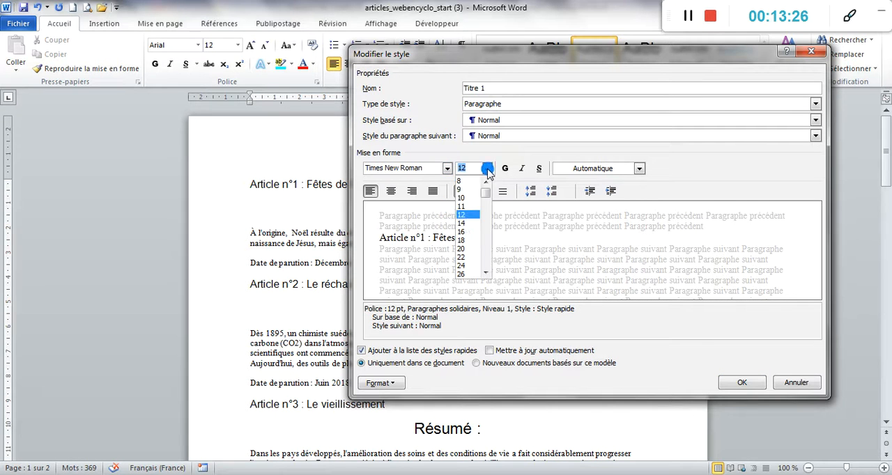
left_click(467, 225)
left_click(504, 169)
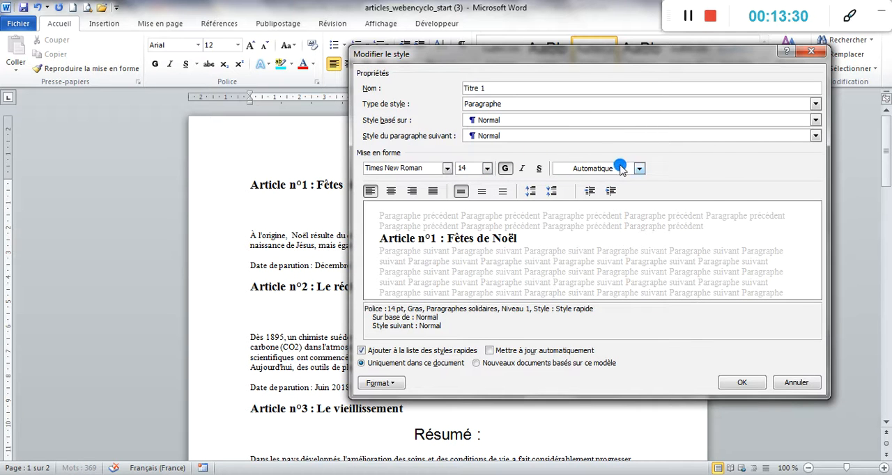
left_click(539, 169)
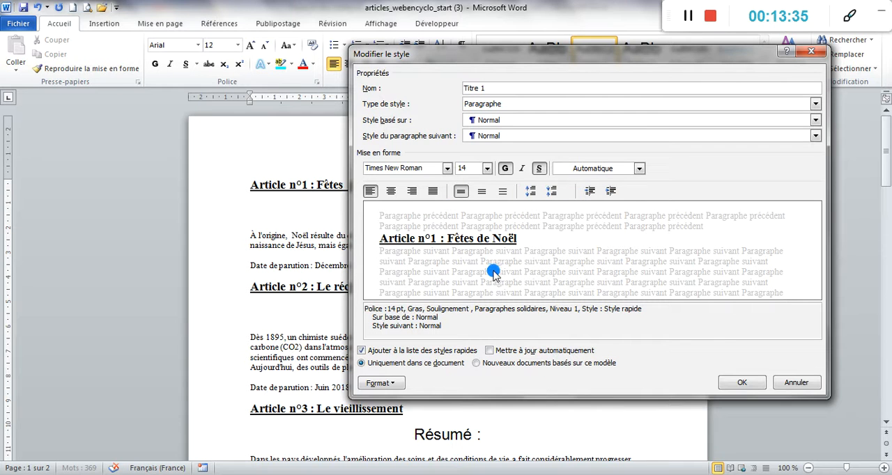
left_click(391, 192)
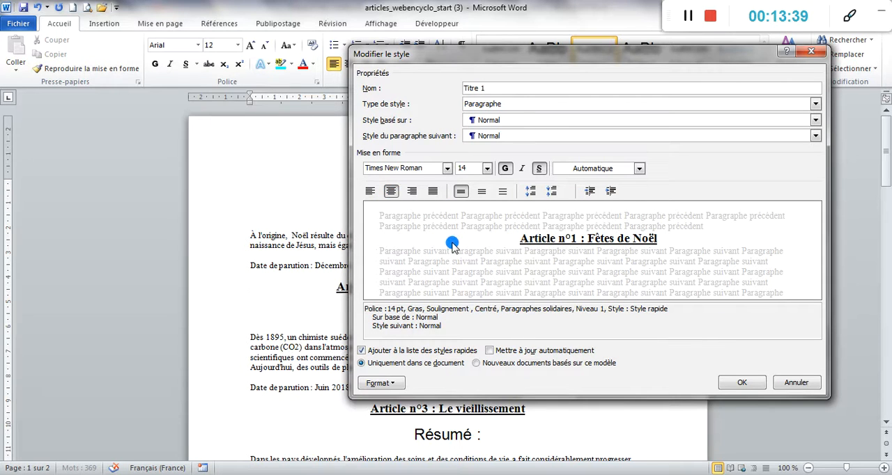
- Give Titre 1 a line spacing of 1,5 ligne with 12 pt before and after, and apply the style changes
left_click(393, 383)
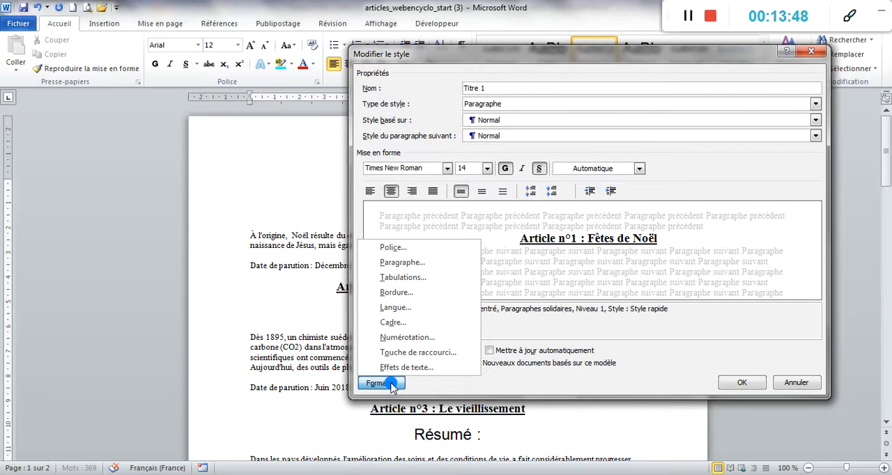
left_click(408, 261)
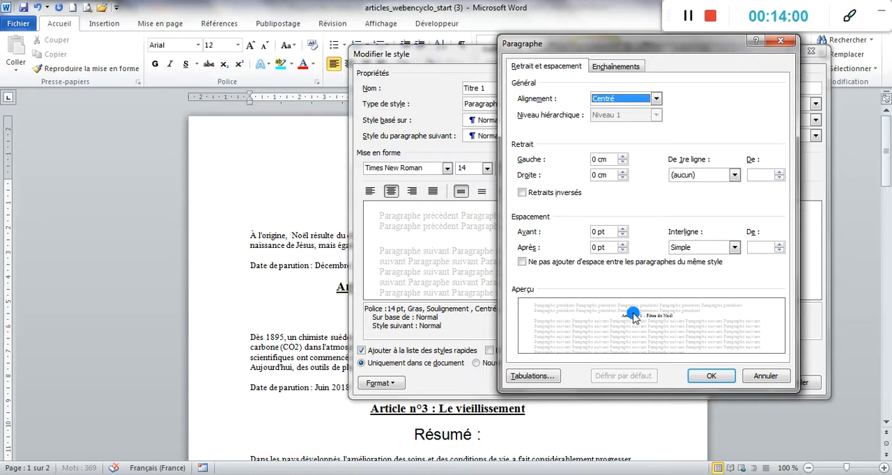
left_click(734, 247)
left_click(703, 269)
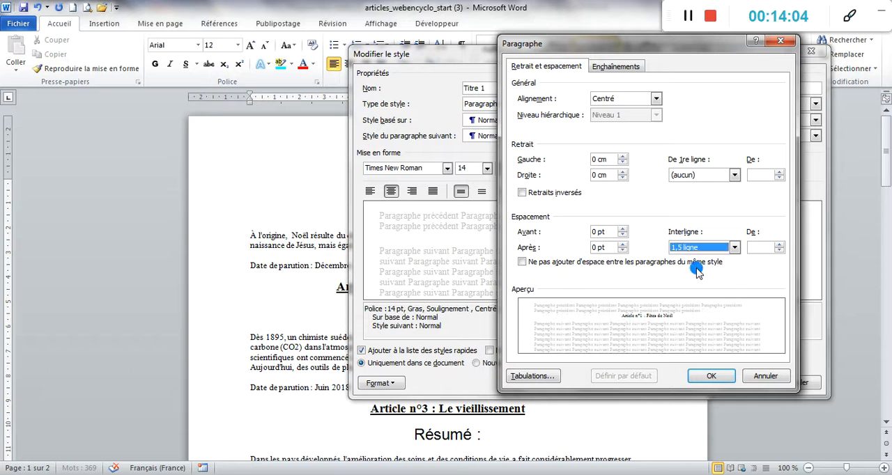
left_click(622, 229)
left_click(622, 228)
left_click(622, 245)
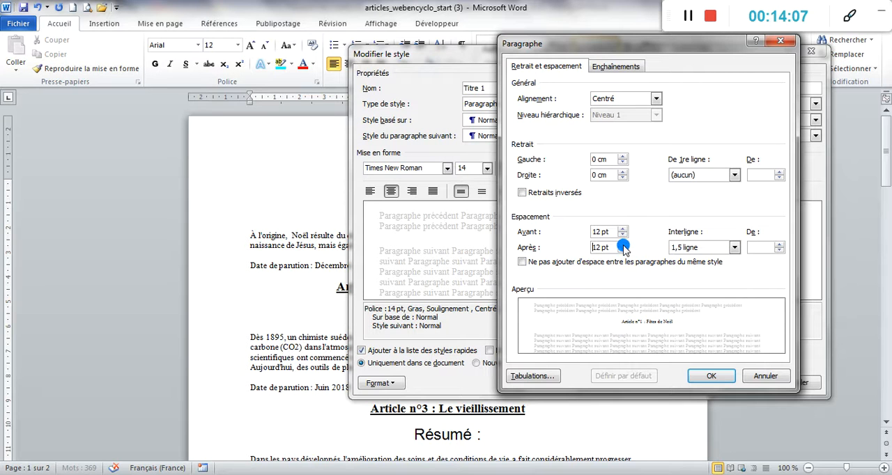
left_click(622, 245)
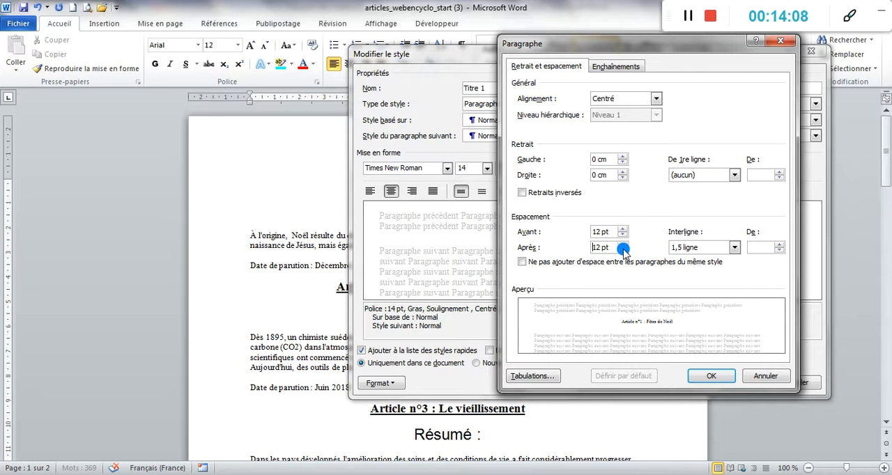
left_click(710, 374)
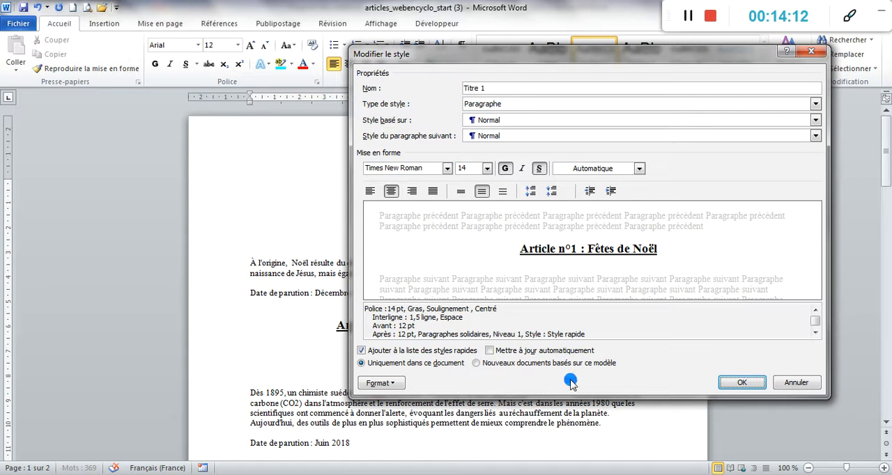
left_click(741, 384)
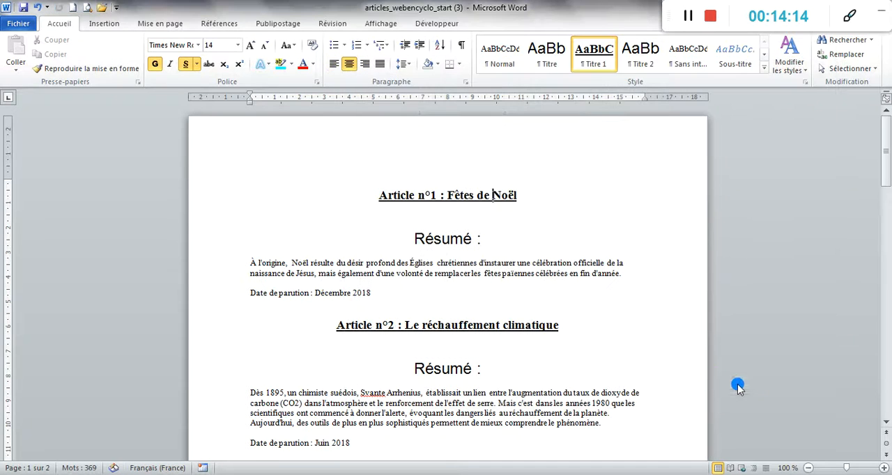
- Open the Titre 2 style for modification, starting from the "Résumé :" line of Article n°1
left_click_drag(524, 192, 353, 193)
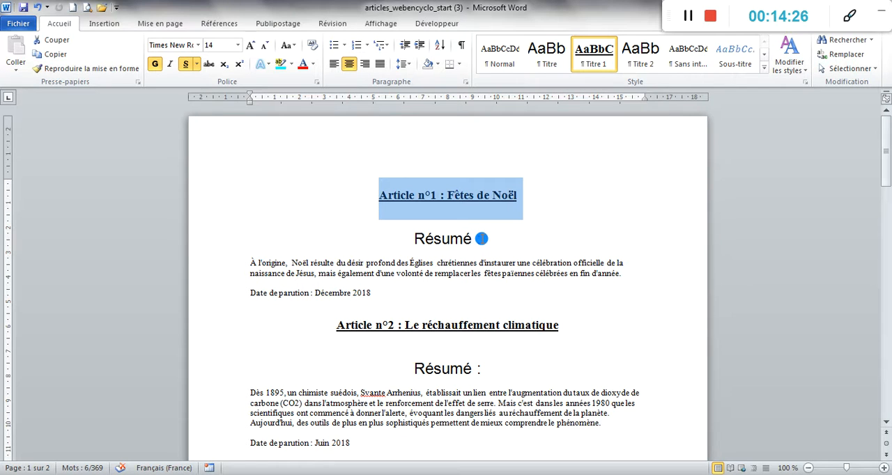
left_click(480, 238)
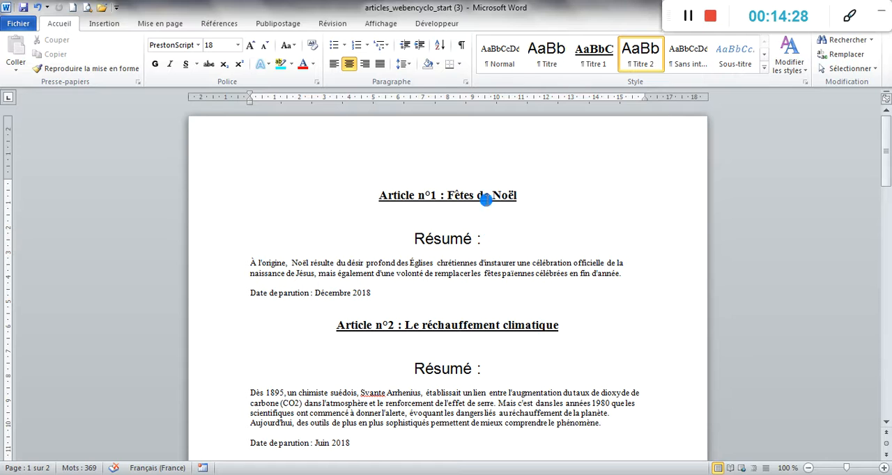
right_click(634, 62)
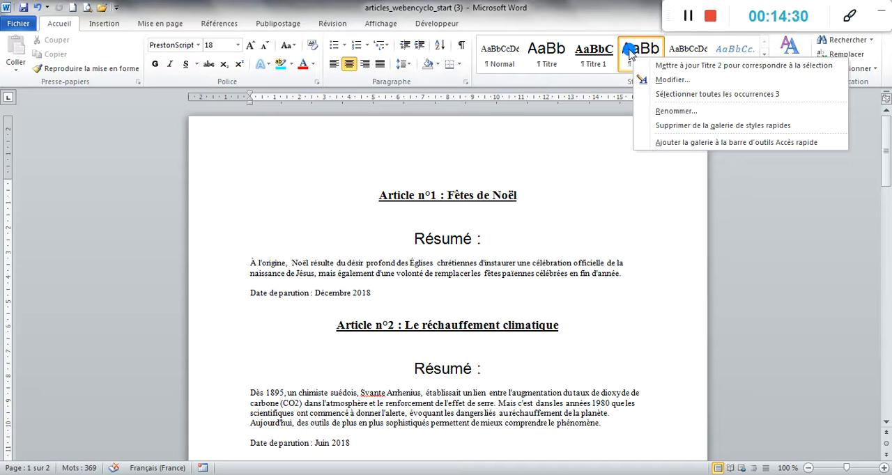
left_click(670, 79)
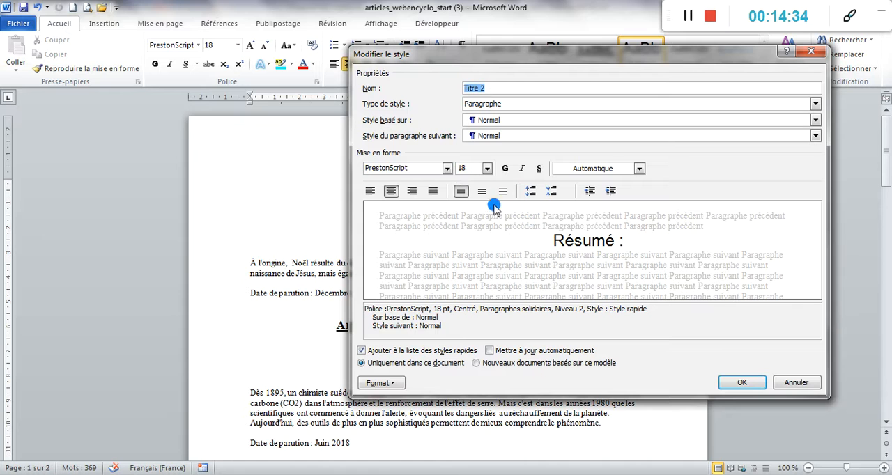
- Format the Titre 2 style as Lucida Handwriting, 14 pt, left-aligned and underlined
left_click(447, 169)
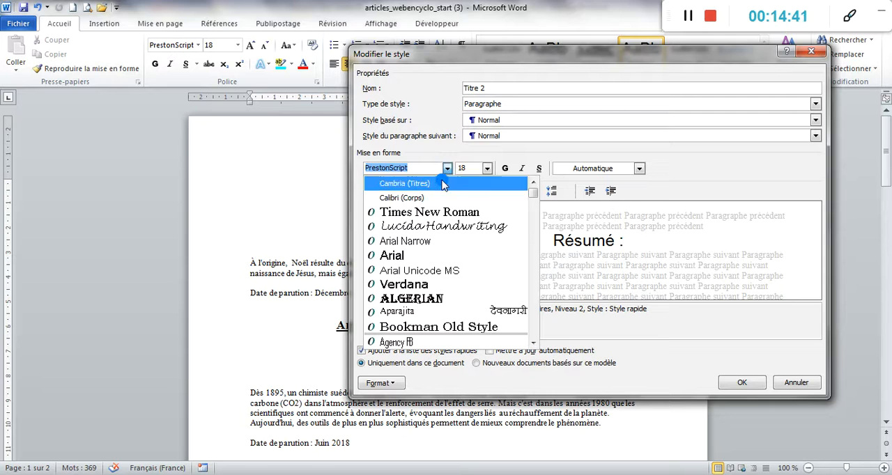
left_click(441, 227)
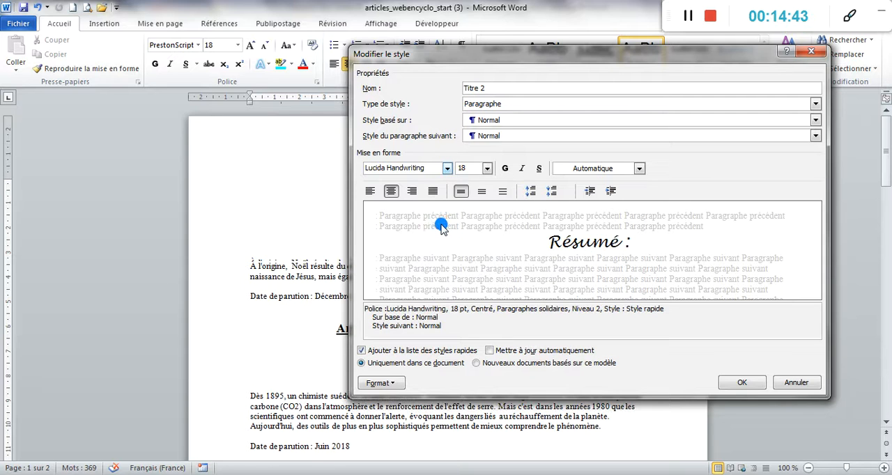
left_click(487, 169)
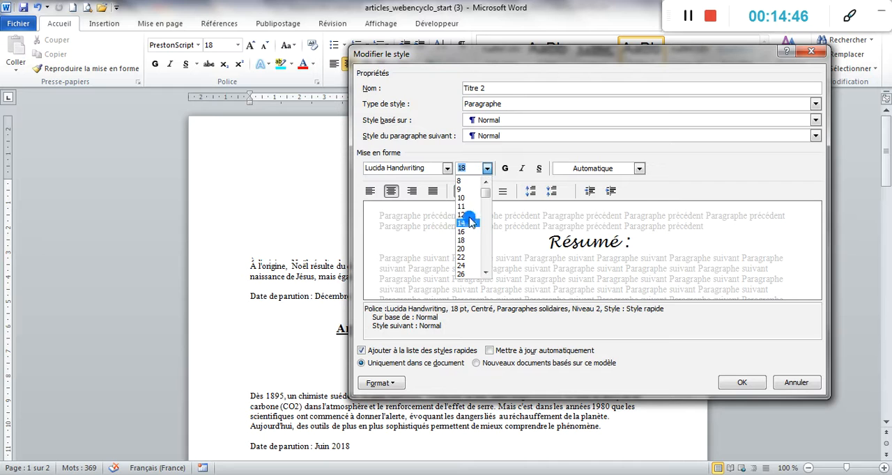
left_click(464, 232)
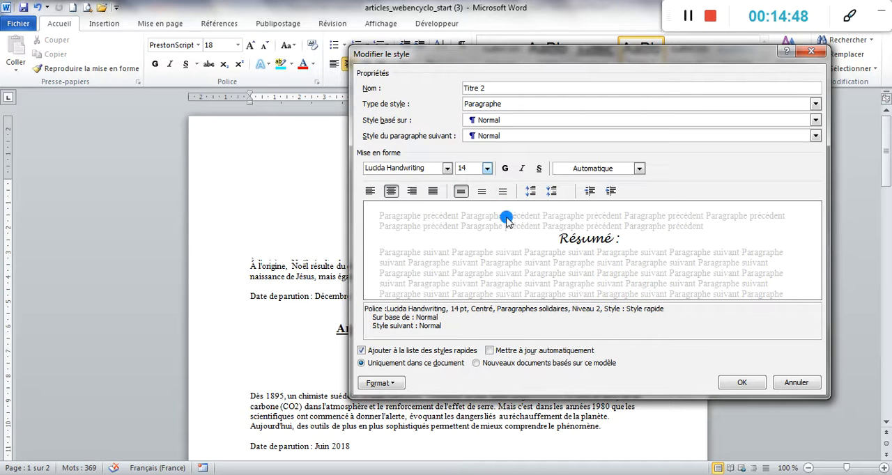
left_click(370, 191)
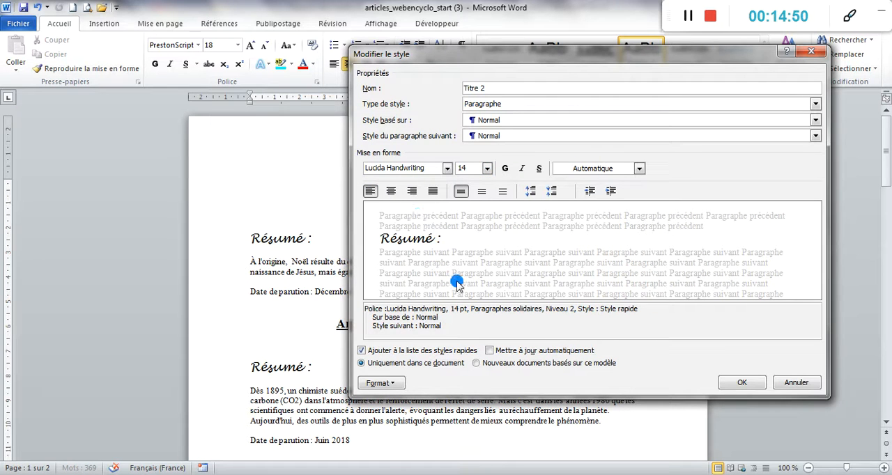
left_click(380, 383)
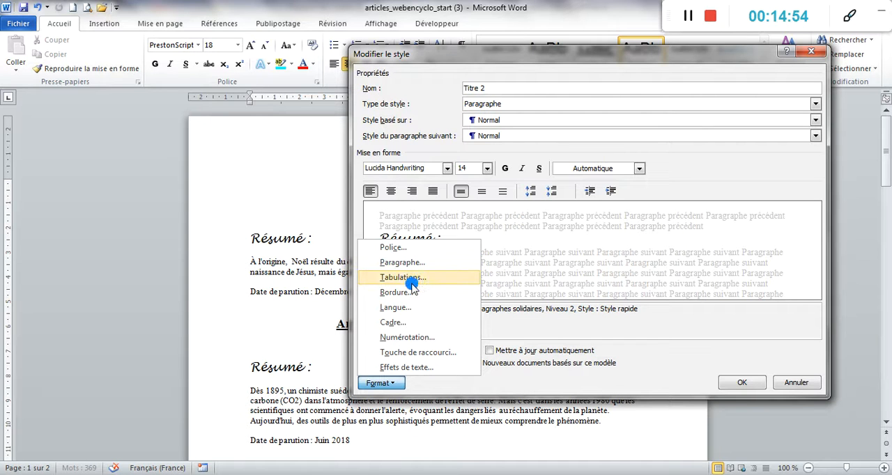
left_click(539, 169)
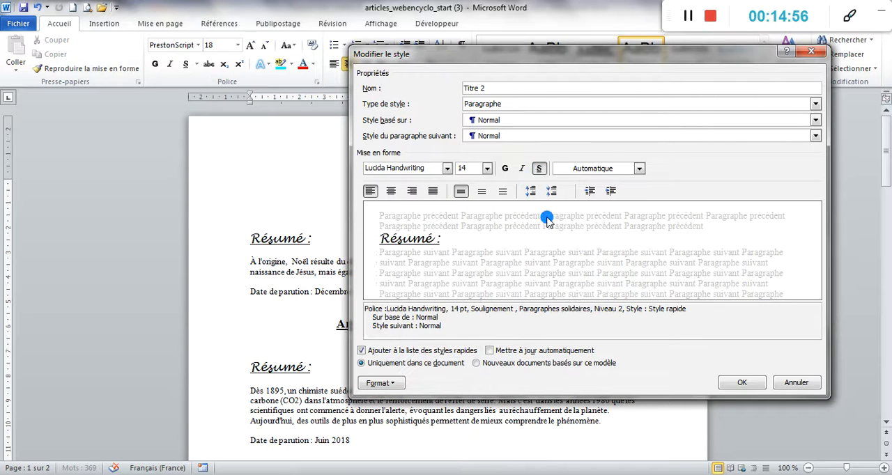
- Set Titre 2's paragraph spacing to 6 pt before and after, and apply the style changes
left_click(395, 379)
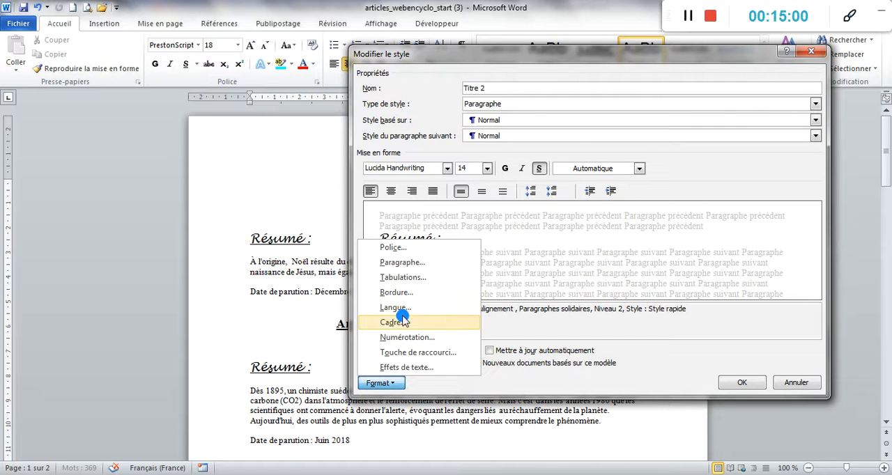
left_click(411, 262)
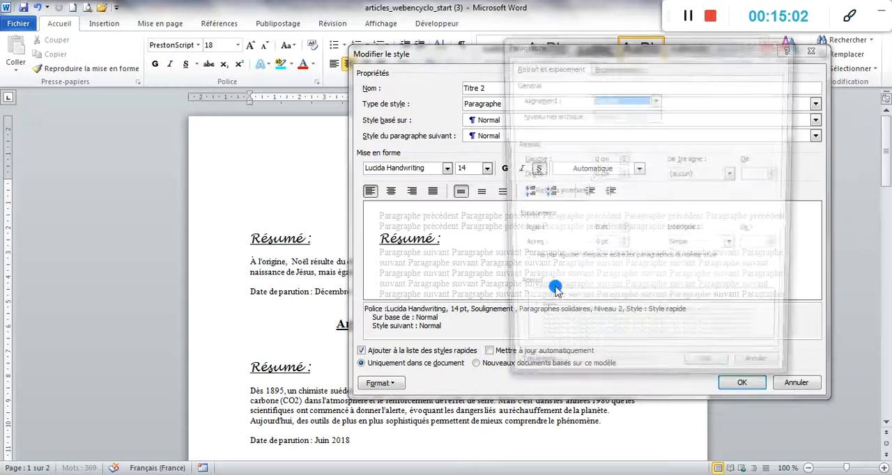
left_click(622, 230)
left_click(622, 244)
left_click(717, 374)
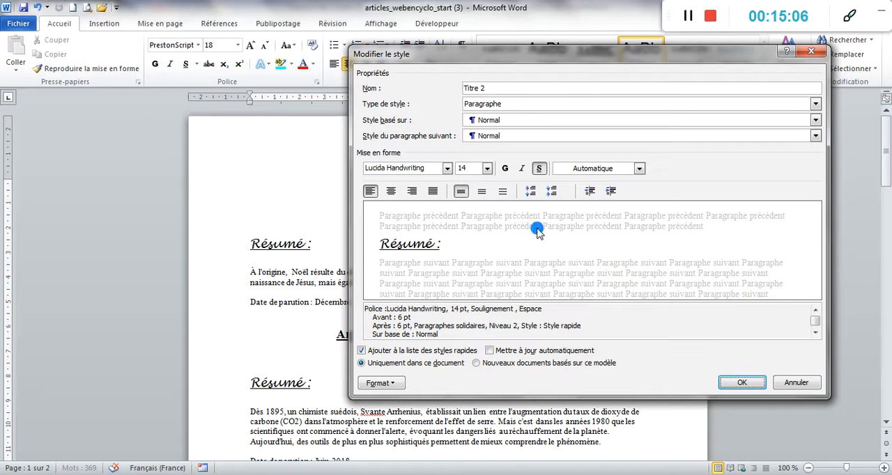
left_click(744, 382)
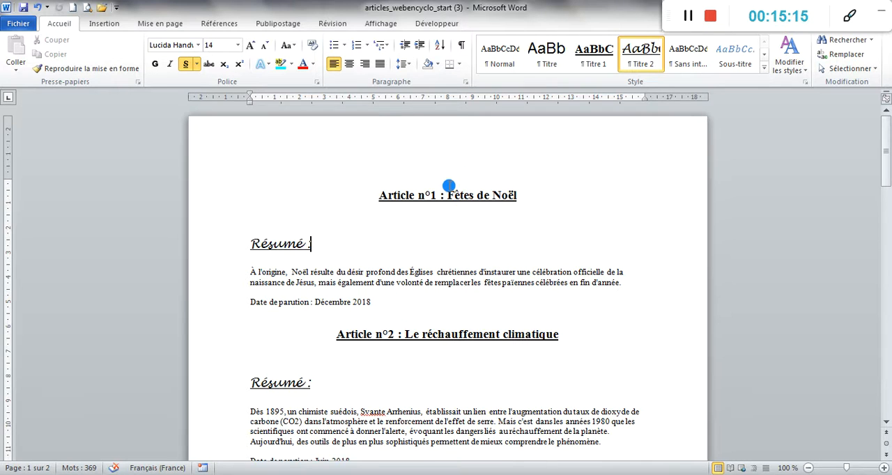
- Review the article titles and "Résumé :" headings throughout the document
scroll(451, 188, "down", 1)
scroll(451, 188, "down", 4)
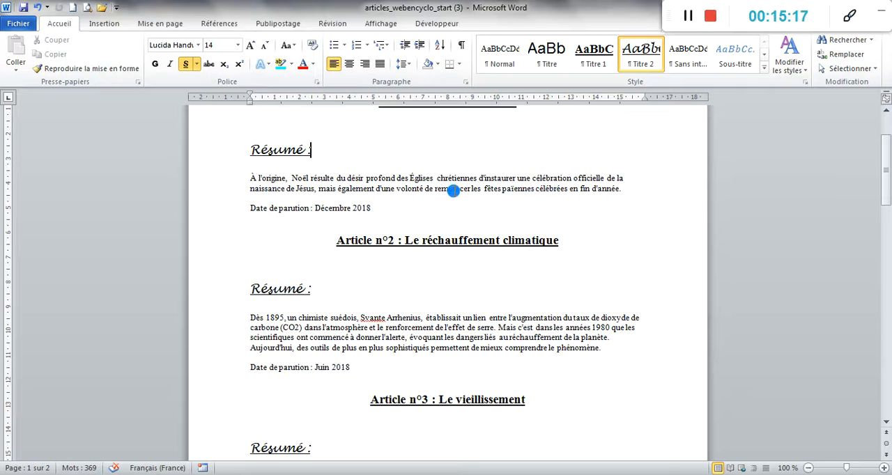
scroll(465, 203, "down", 1)
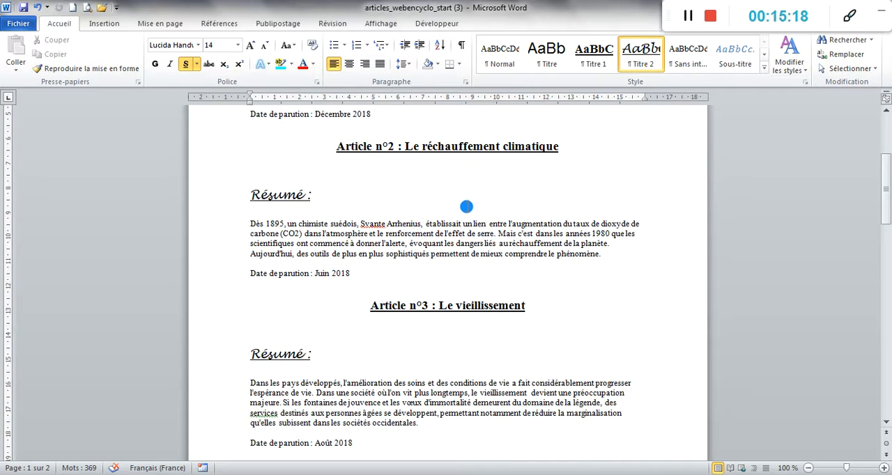
scroll(466, 207, "down", 7)
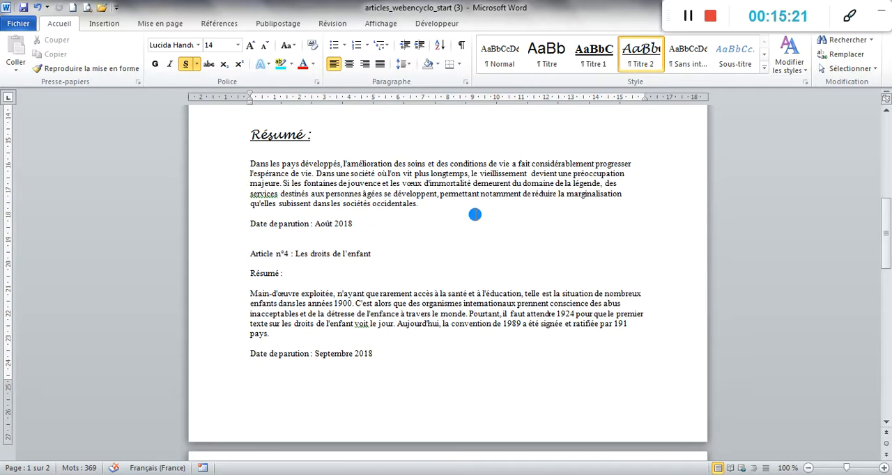
scroll(471, 214, "up", 9)
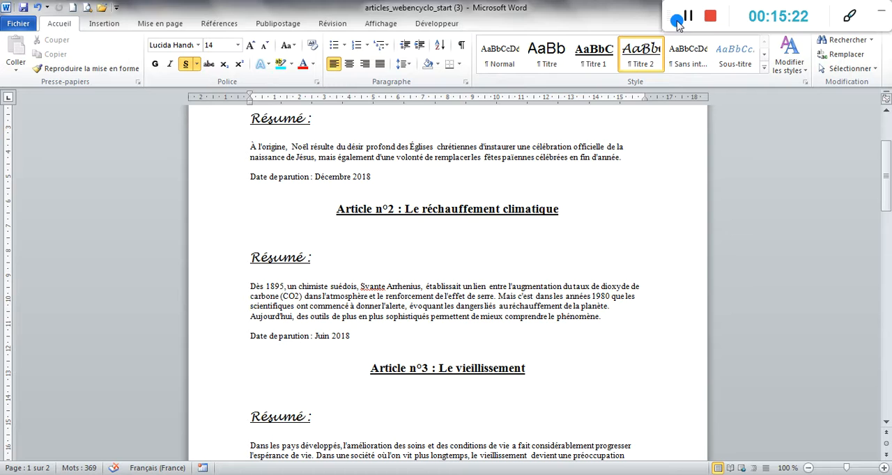